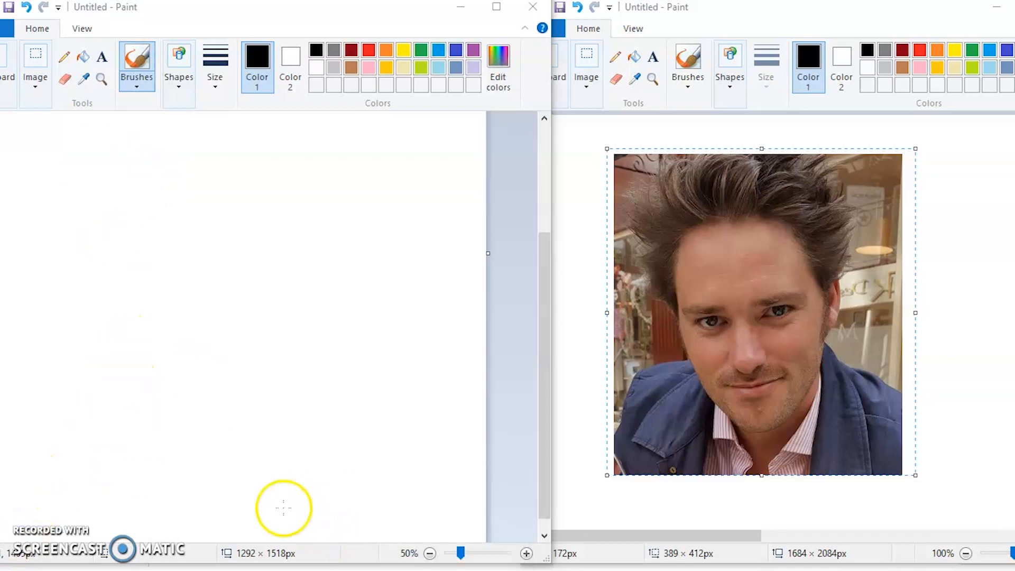
Switch to the web browser and show the PaintZ page with untitled.png.
left_click(439, 569)
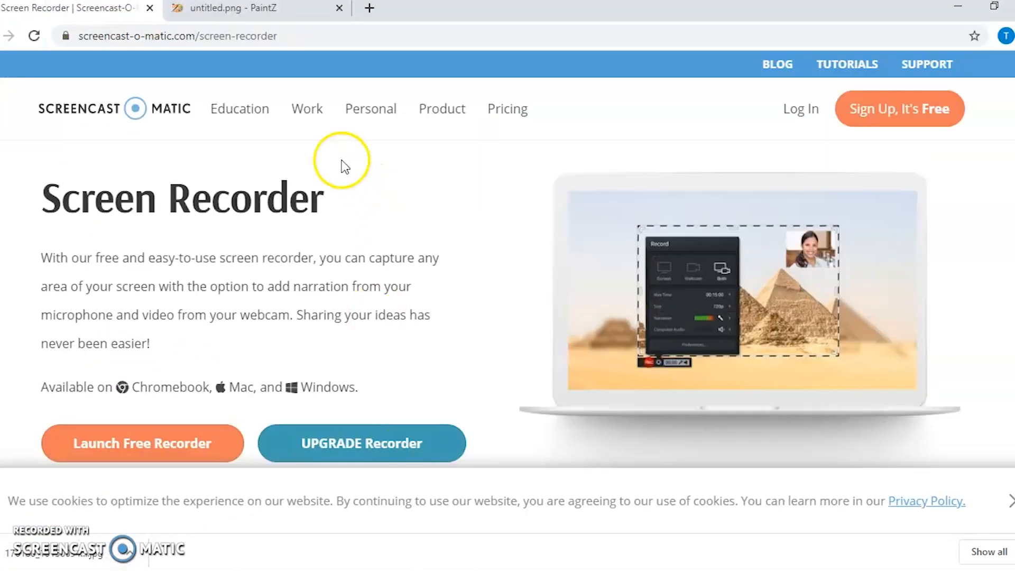
left_click(277, 13)
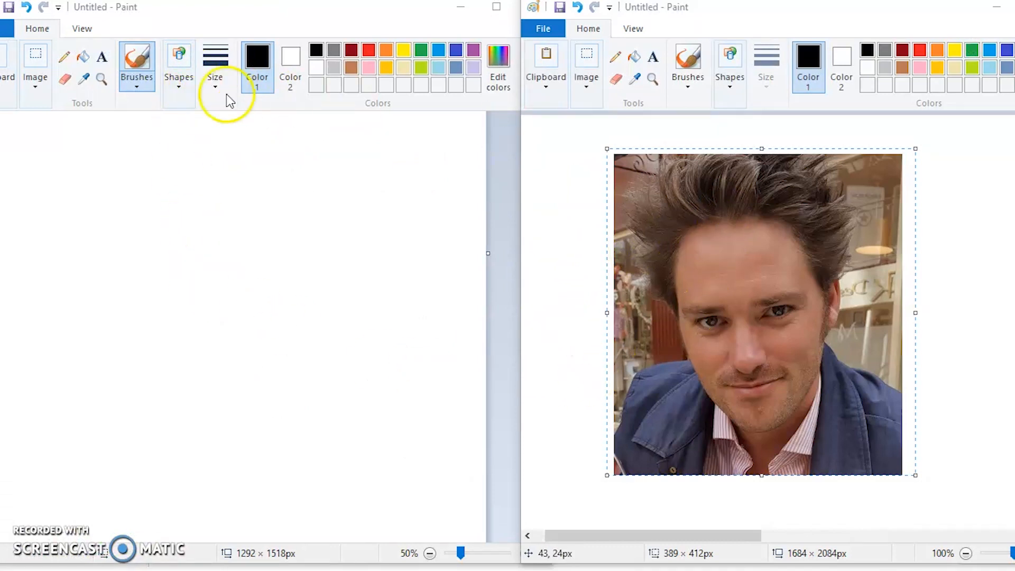
Draw a freehand test scribble with the brush on the blank canvas, and undo and redo it.
left_click(72, 60)
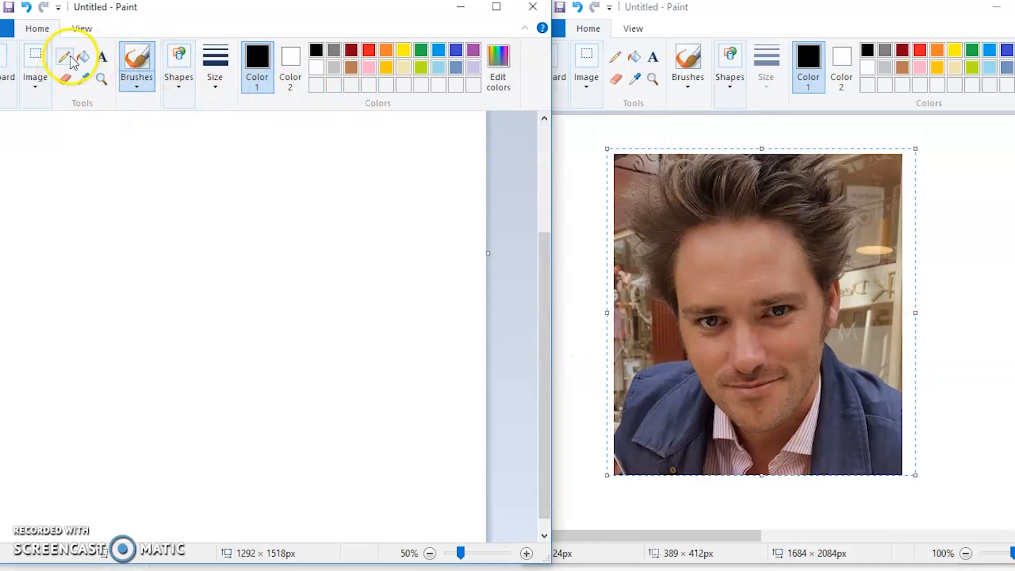
mouse_move(240, 165)
left_mouse_down()
mouse_move(221, 237)
mouse_move(292, 302)
mouse_move(197, 328)
mouse_move(348, 307)
mouse_move(301, 215)
mouse_move(222, 171)
left_mouse_up()
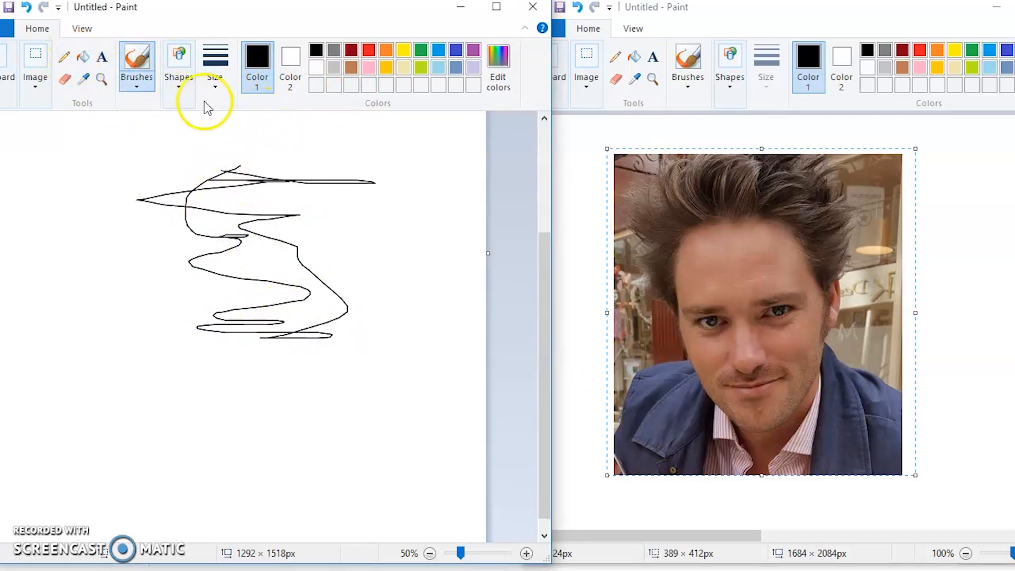
left_click(215, 74)
left_click(228, 111)
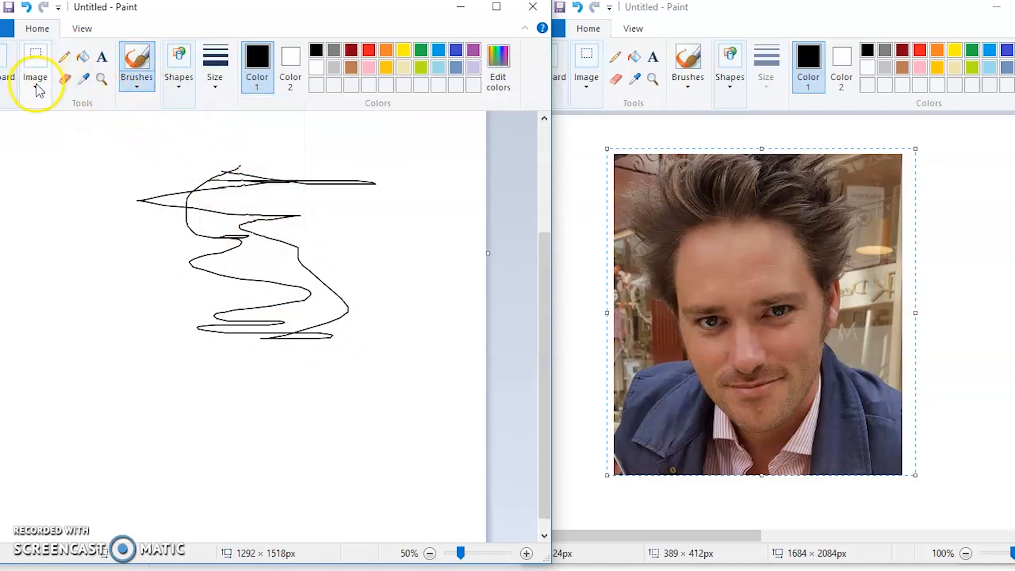
left_click(27, 7)
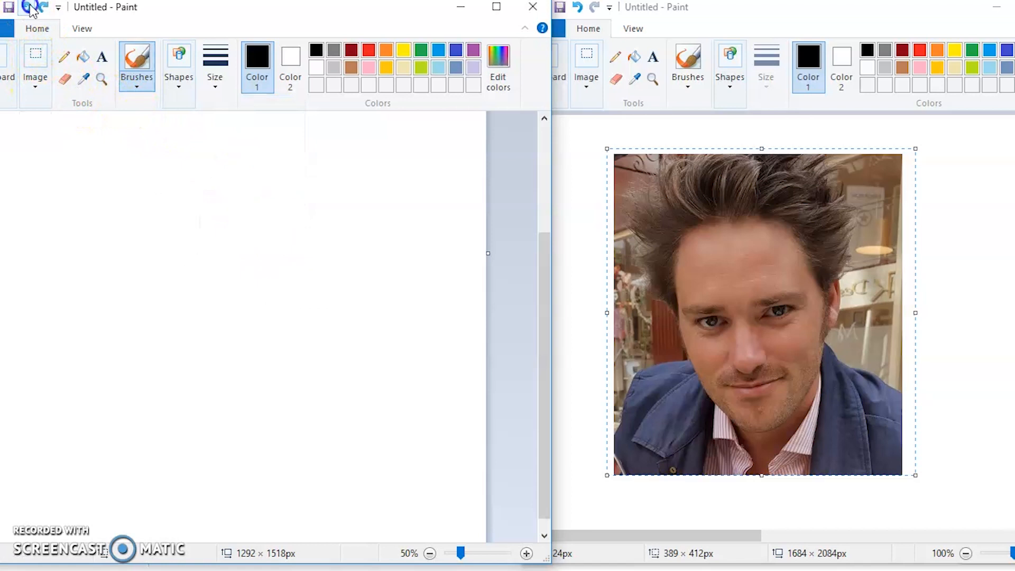
left_click(43, 8)
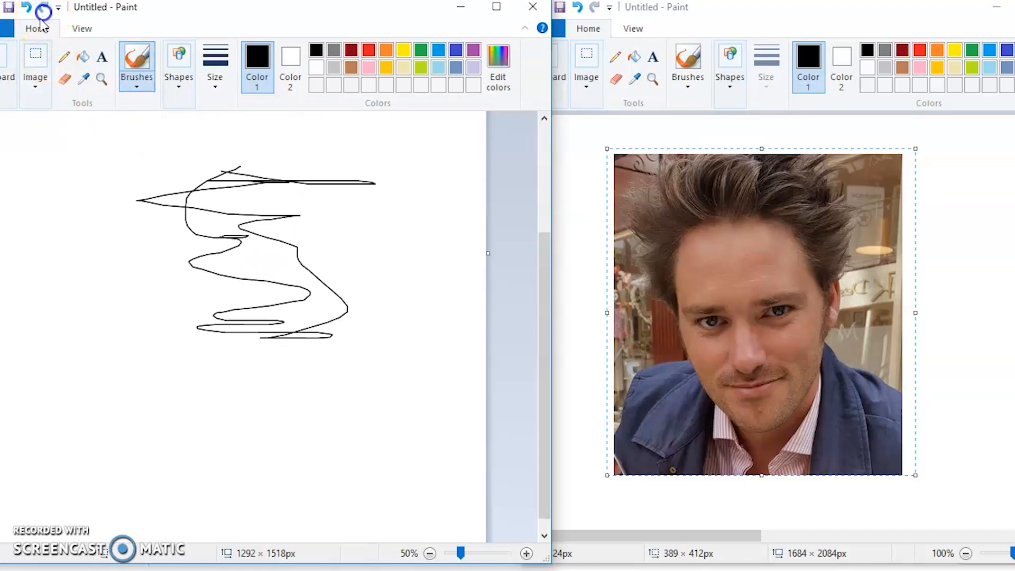
Erase a small part of the test scribble and undo everything back to the blank canvas.
left_click(68, 80)
left_click_drag(202, 194, 111, 193)
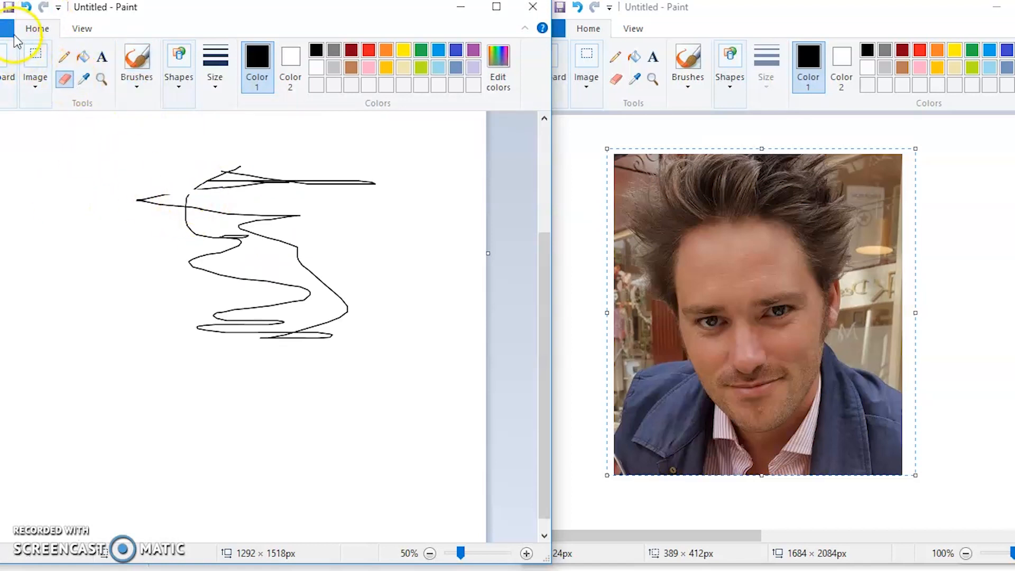
left_click(28, 10)
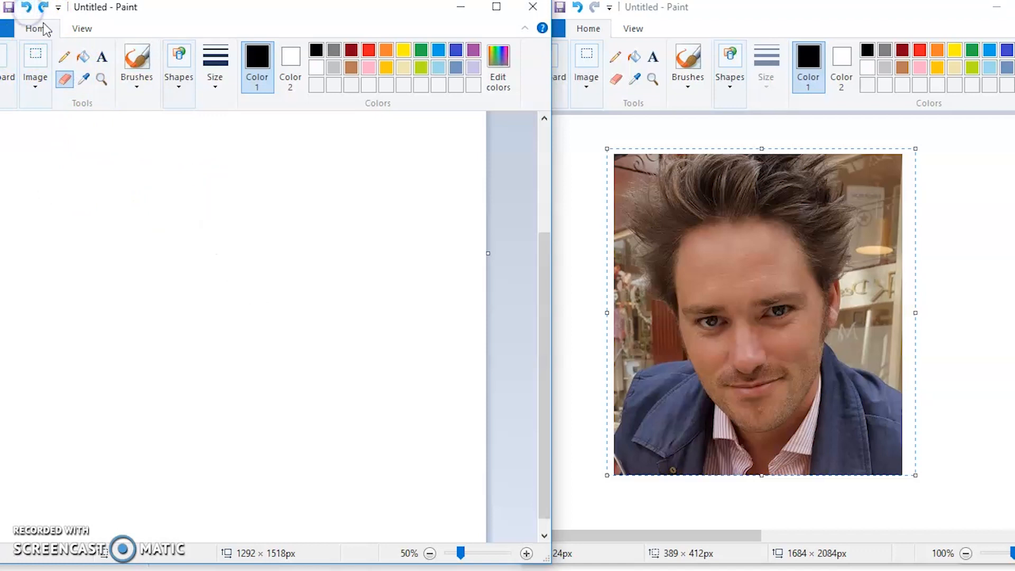
Sketch an oval head outline on the blank canvas with the Pencil at the thinnest line size.
left_click(64, 57)
left_click(216, 55)
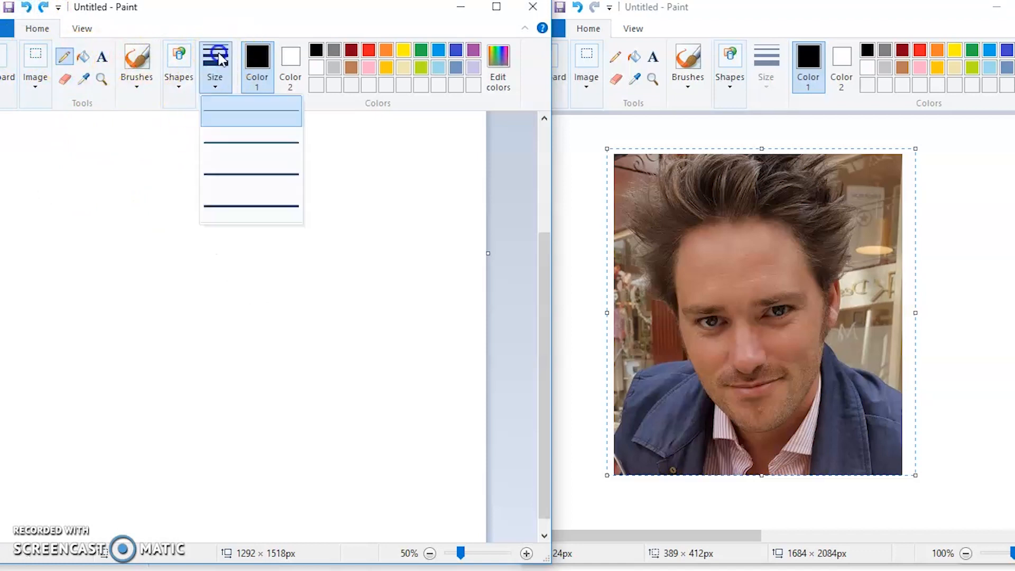
left_click(245, 117)
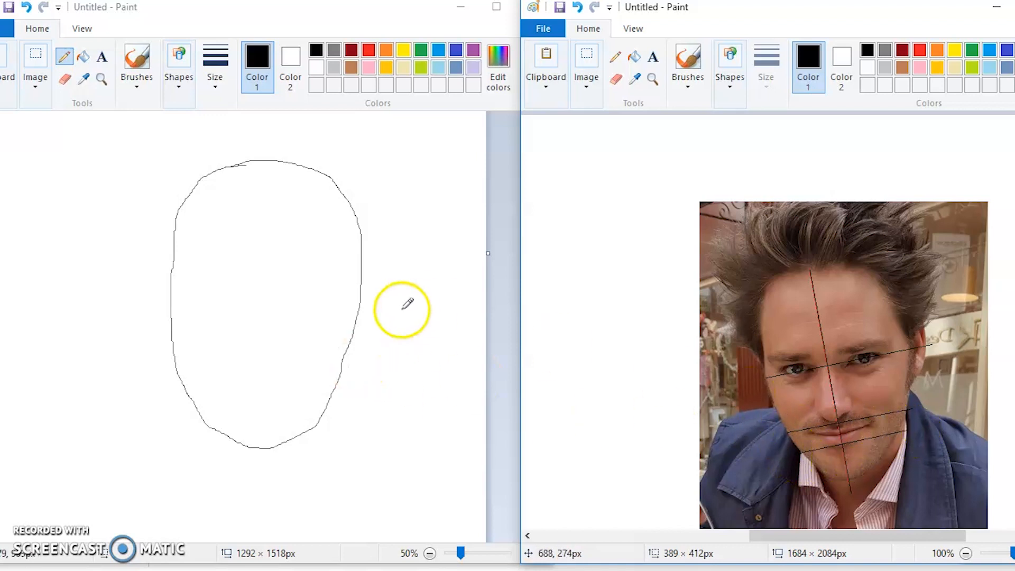
Draw a straight vertical centre line from the crown to the chin of the head outline with the thinnest line size.
left_click(221, 63)
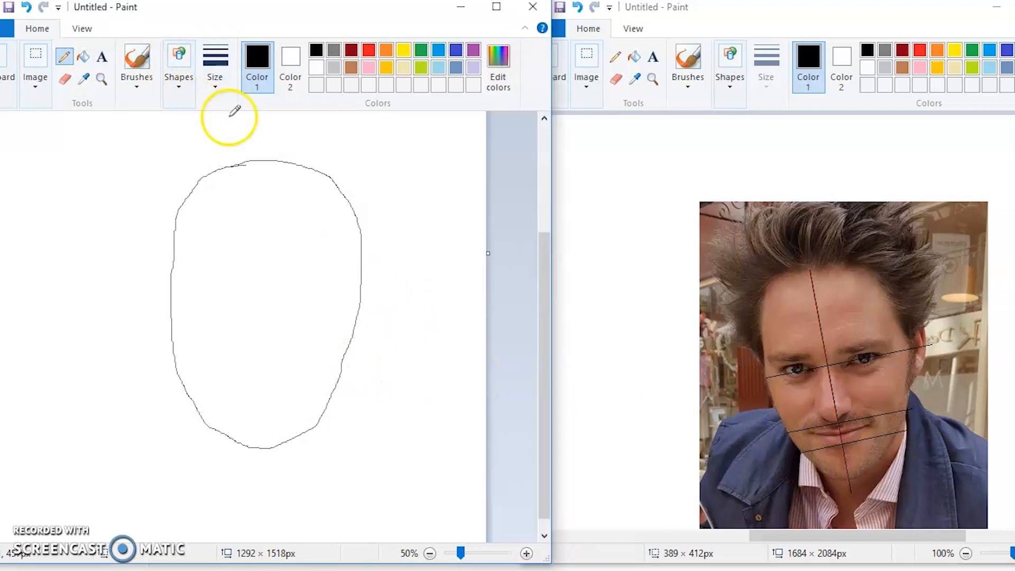
left_click(216, 66)
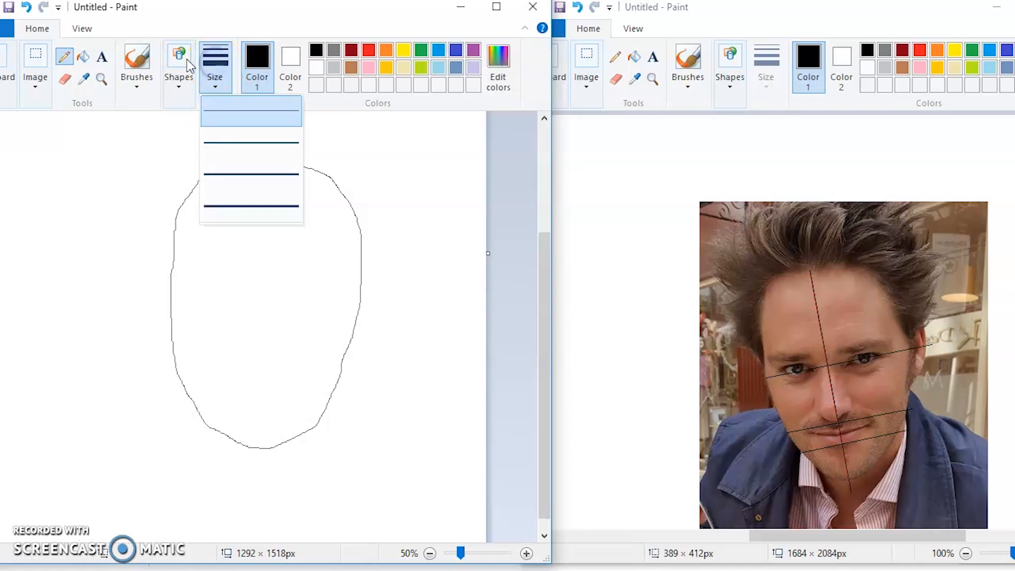
left_click(180, 85)
left_click(184, 124)
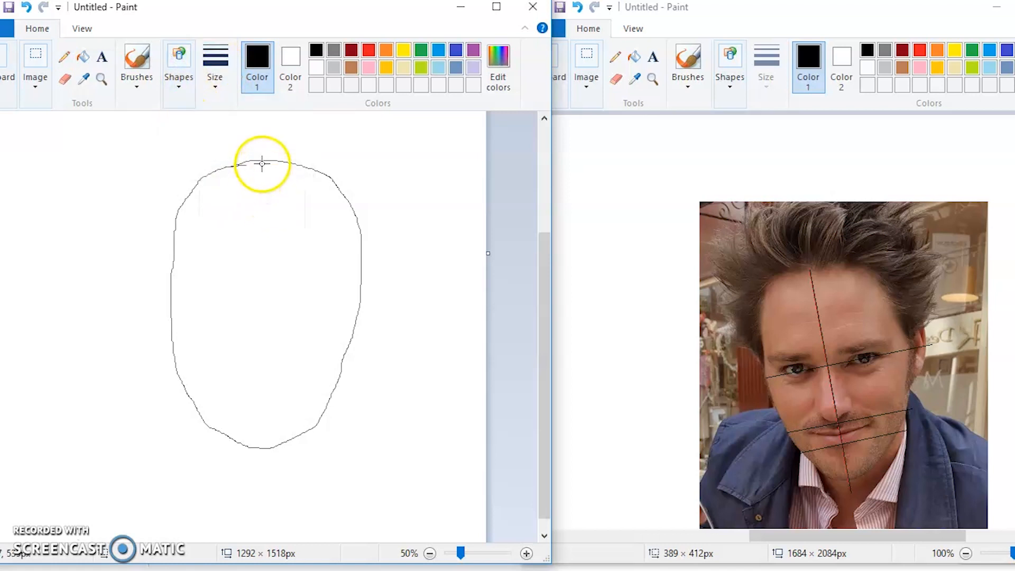
left_click(216, 65)
left_click(252, 121)
left_click_drag(261, 160, 261, 446)
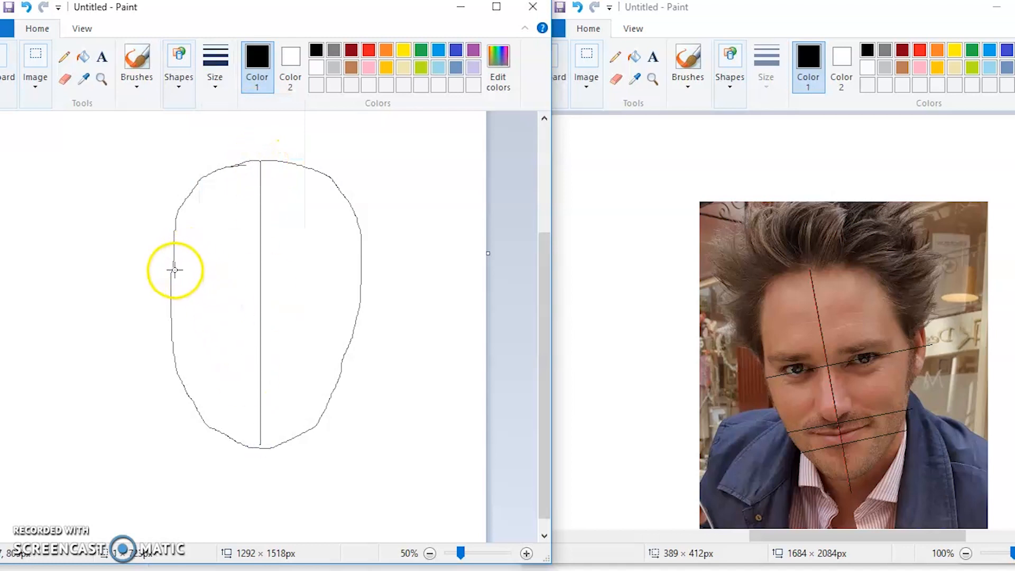
Draw three horizontal guide lines across the head outline for the eyes, nose and mouth.
left_click_drag(171, 289, 339, 292)
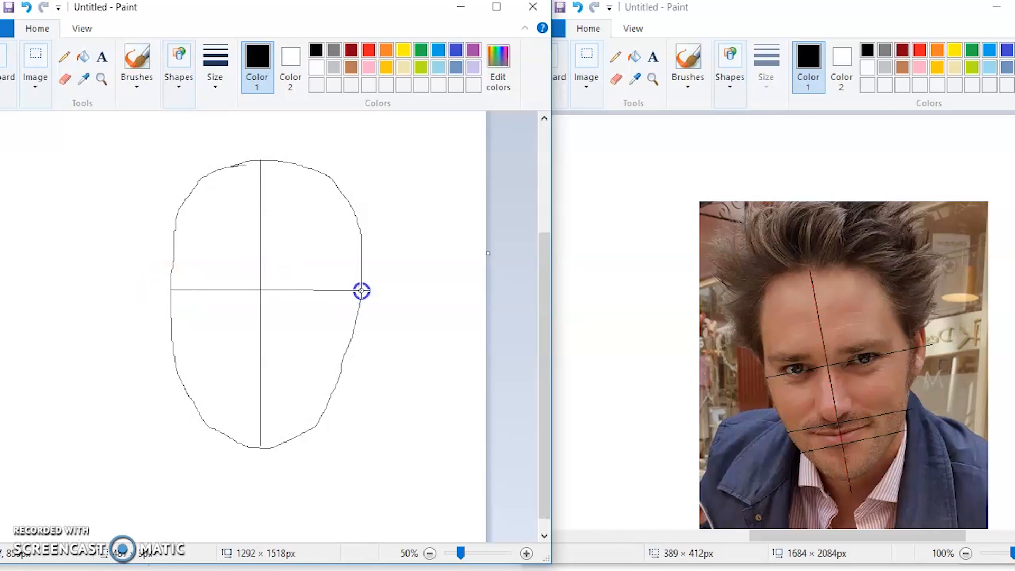
left_click_drag(362, 290, 361, 290)
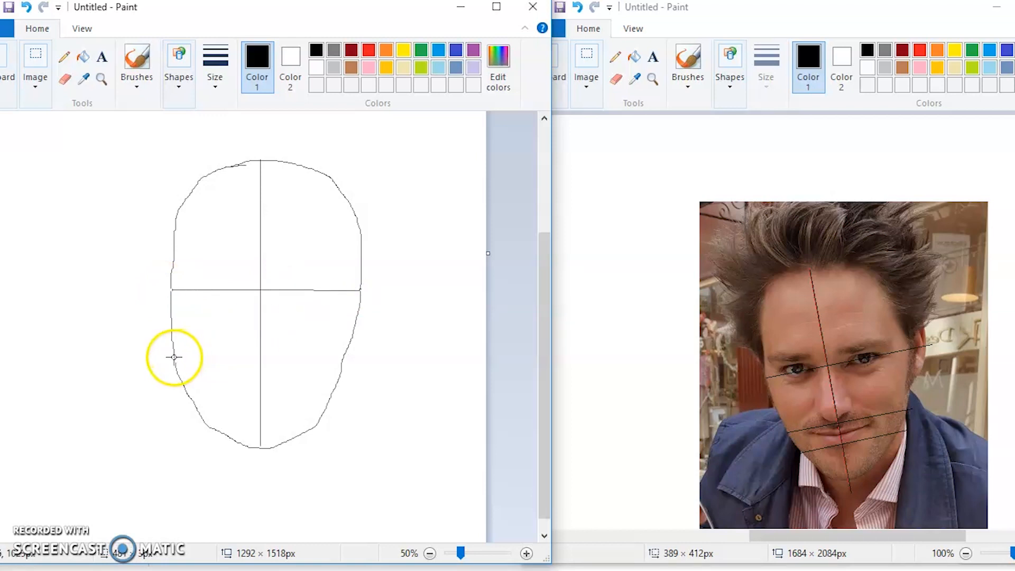
left_click_drag(344, 358, 344, 357)
left_click_drag(187, 394, 187, 394)
left_click_drag(333, 394, 334, 393)
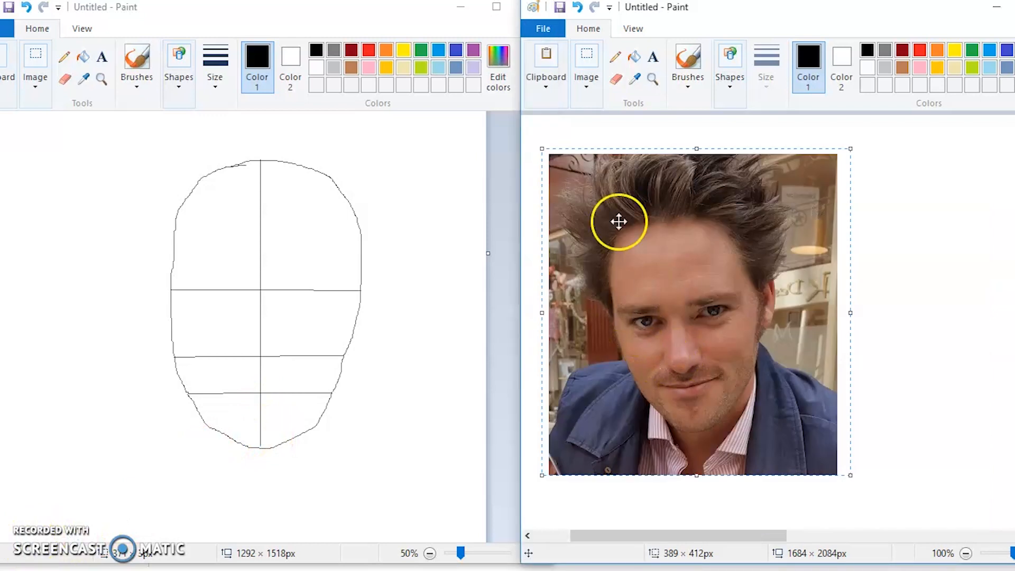
Sketch an almond-shaped eye outline with the Pencil on the eye guide line, left of the face's centre line, using the photo as reference.
left_click(654, 79)
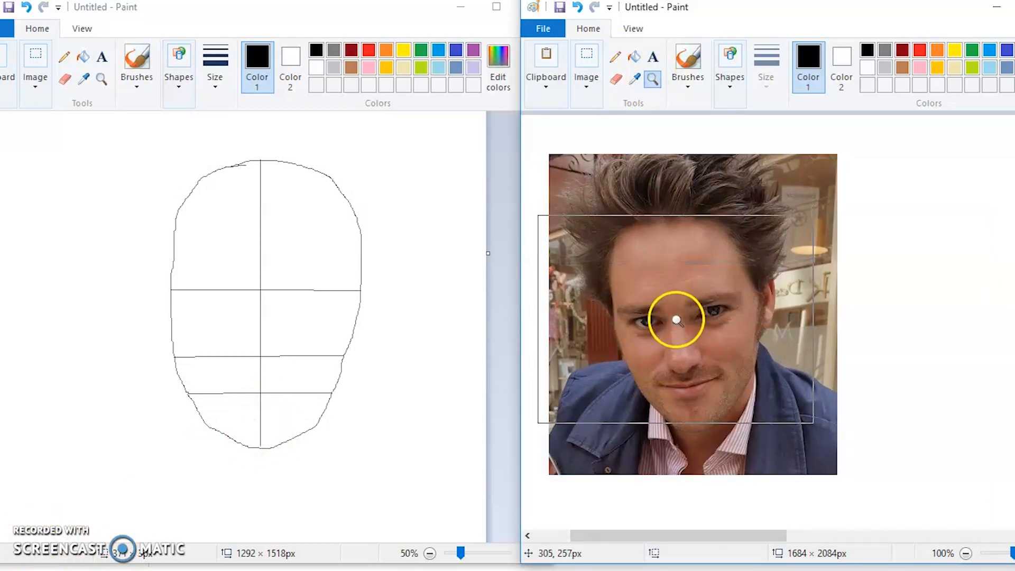
left_click(661, 323)
left_click(773, 336)
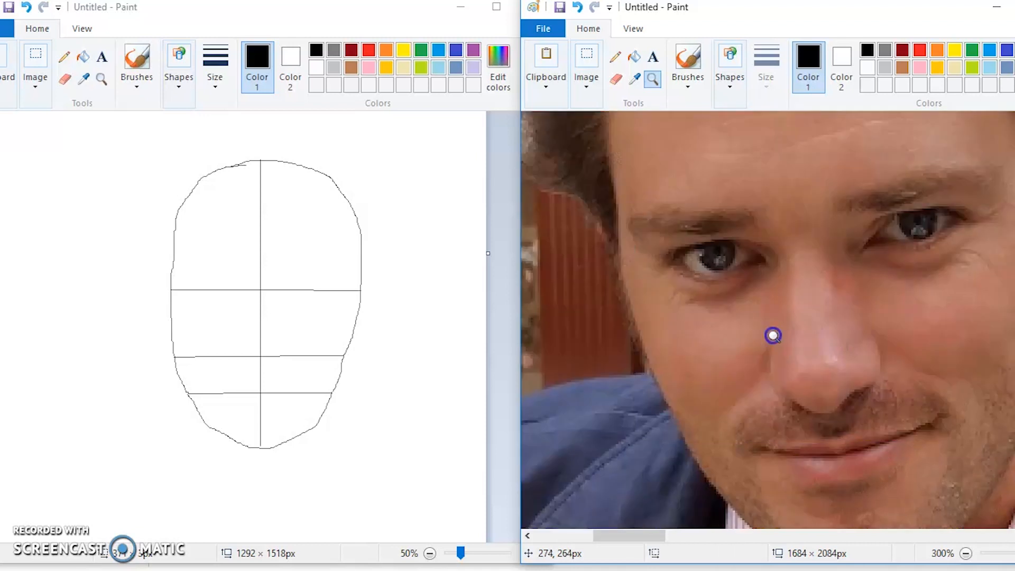
left_click(737, 256)
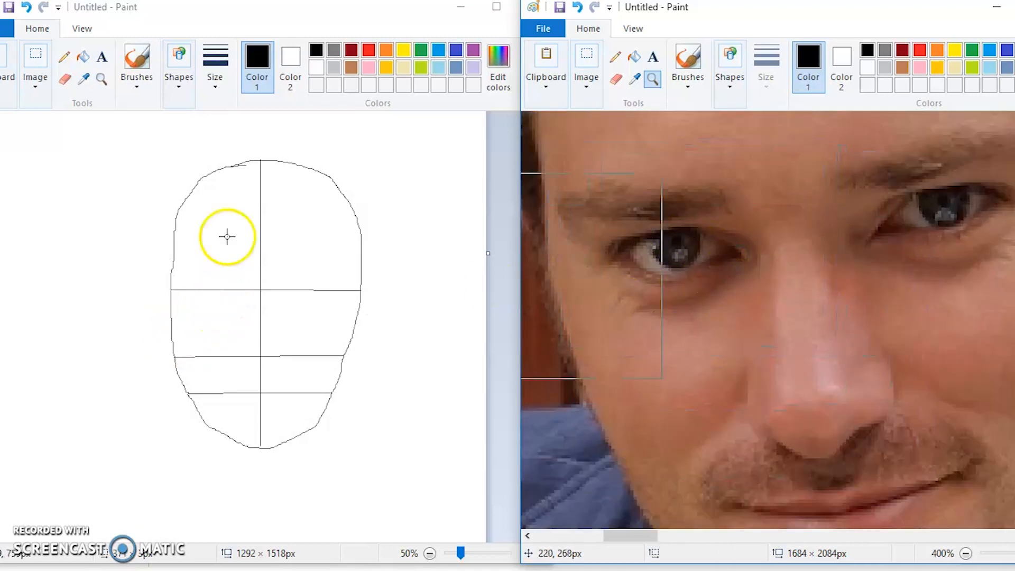
left_click(117, 50)
left_click(101, 79)
left_click(227, 316)
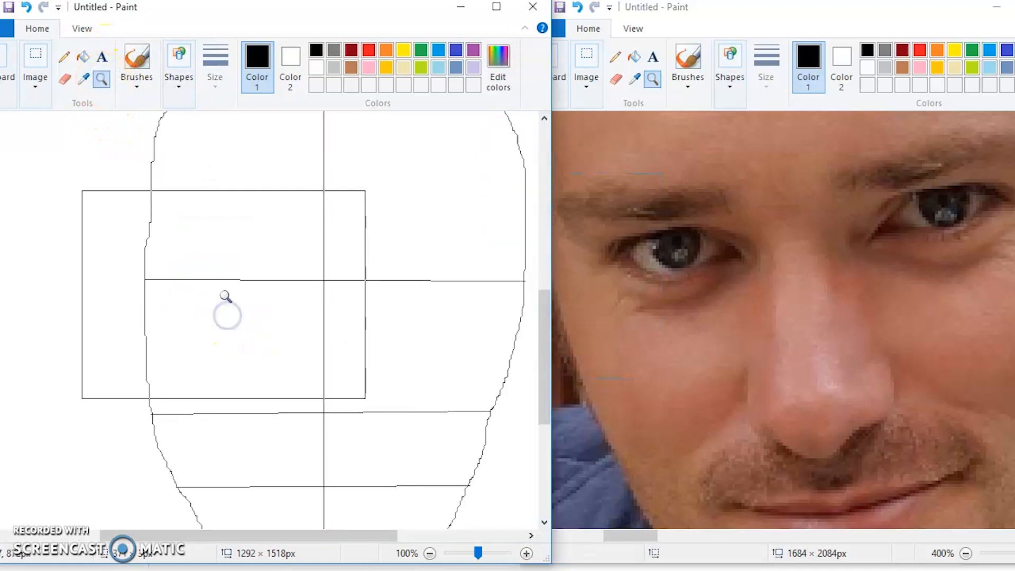
left_click(230, 307)
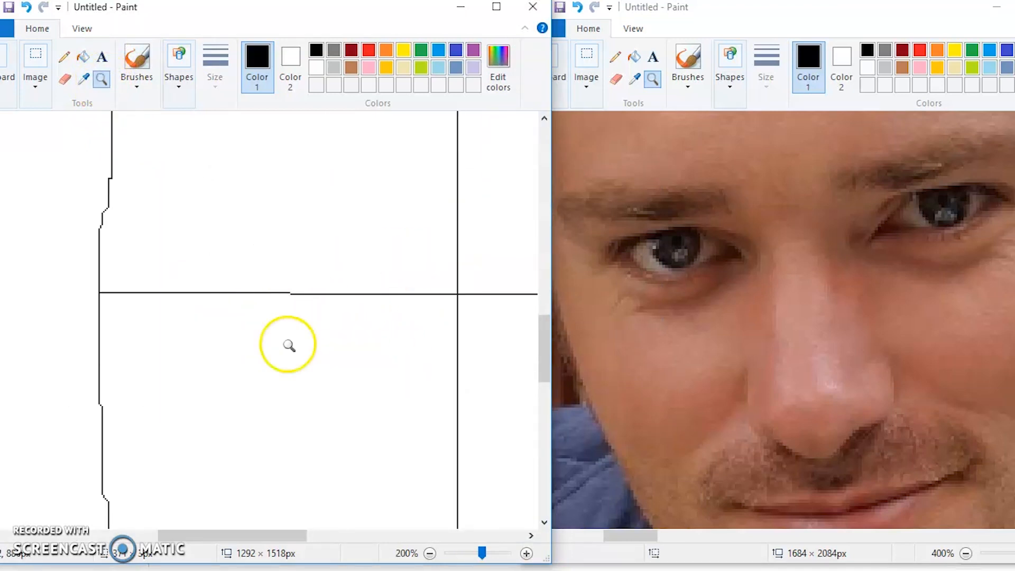
left_click(139, 60)
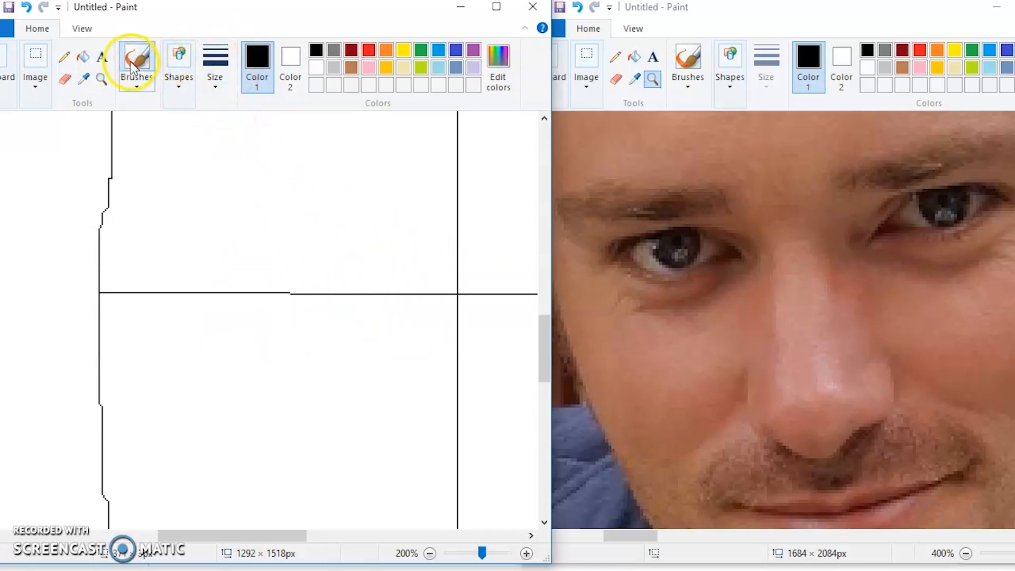
left_click(64, 56)
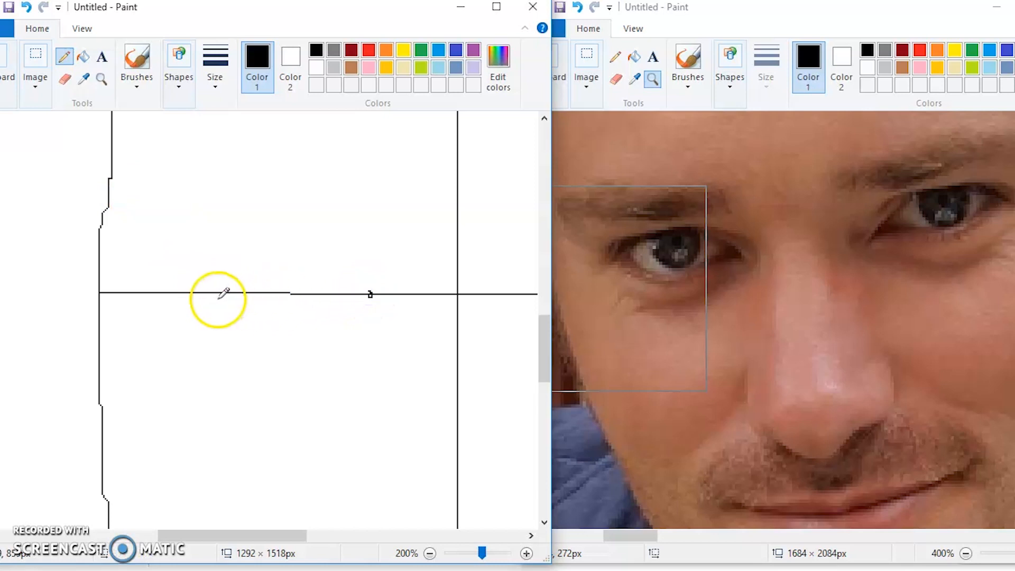
left_click(284, 242)
left_click(281, 342)
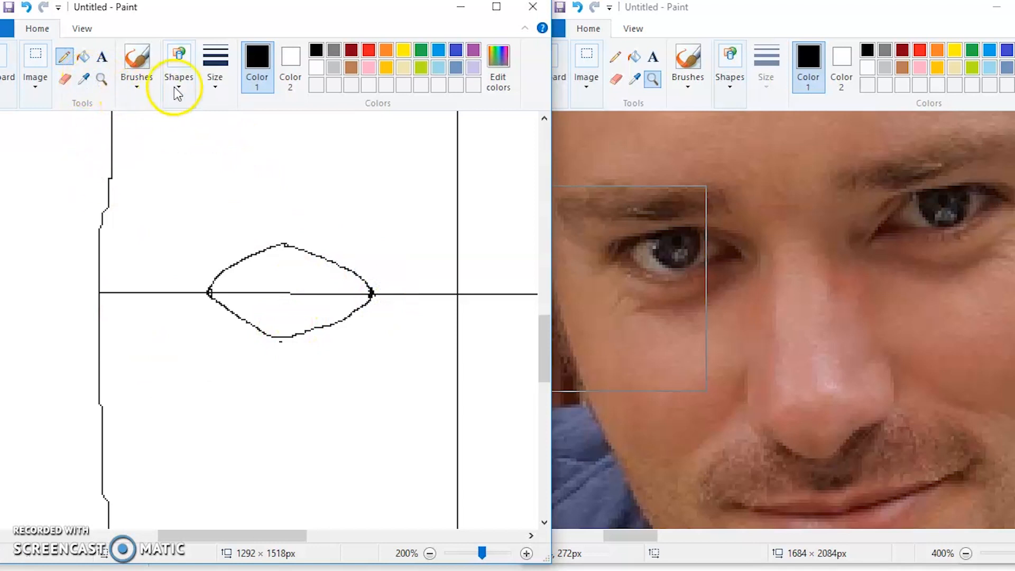
Draw an iris circle about 55 × 49 px inside the eye outline with the Oval shape at the thinnest line size.
left_click(653, 79)
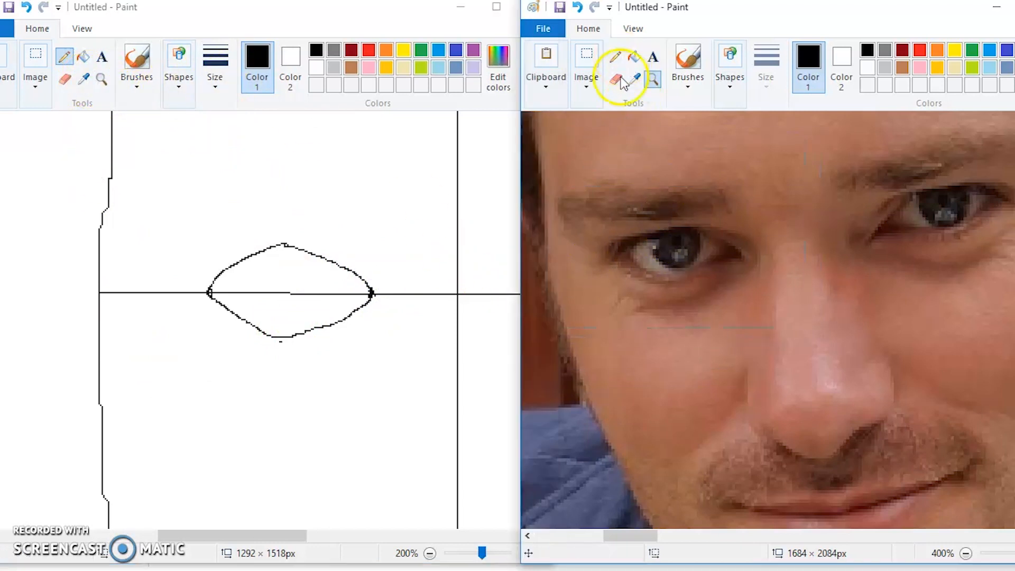
left_click(662, 290)
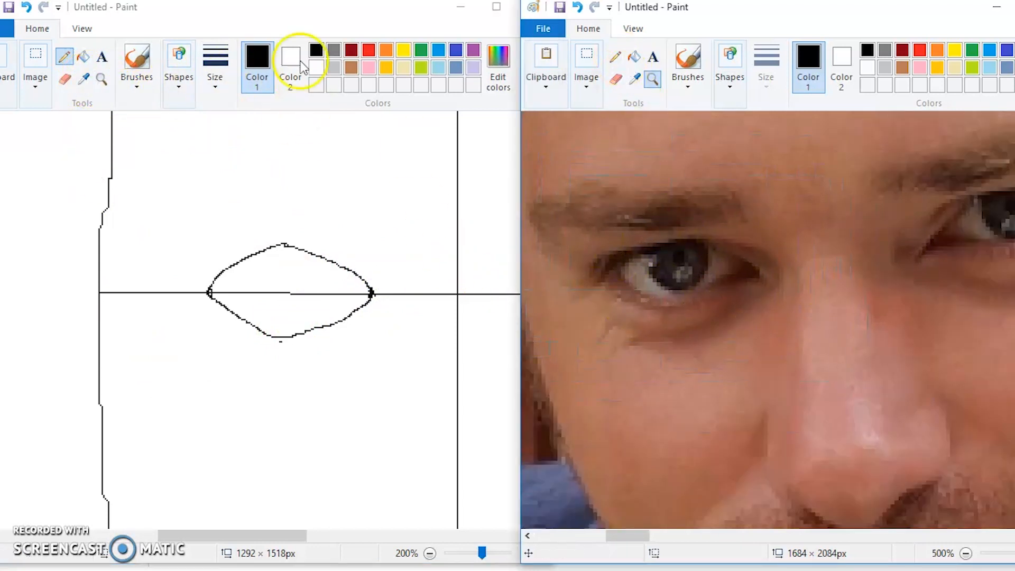
left_click(175, 47)
left_click(189, 84)
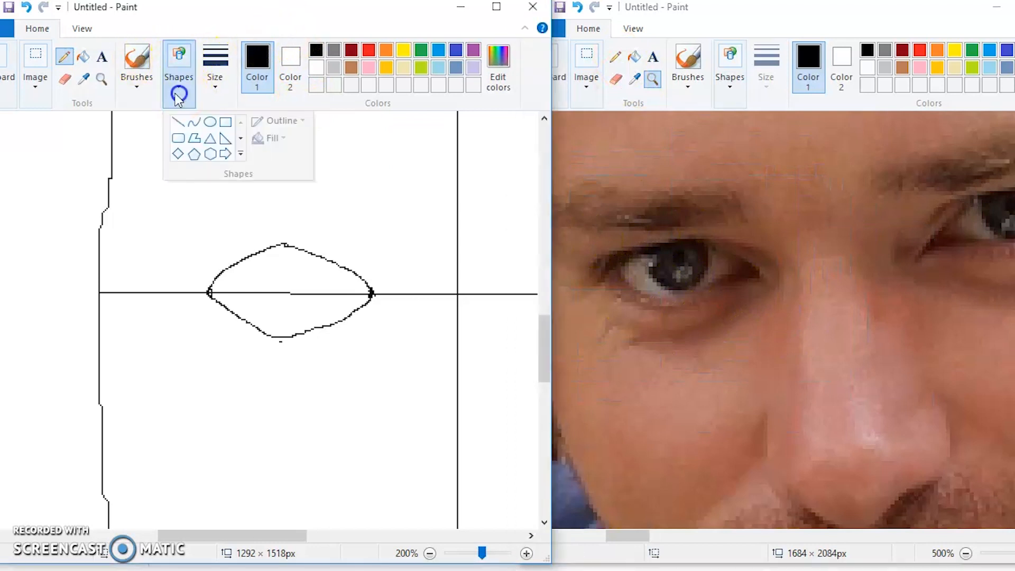
left_click(210, 123)
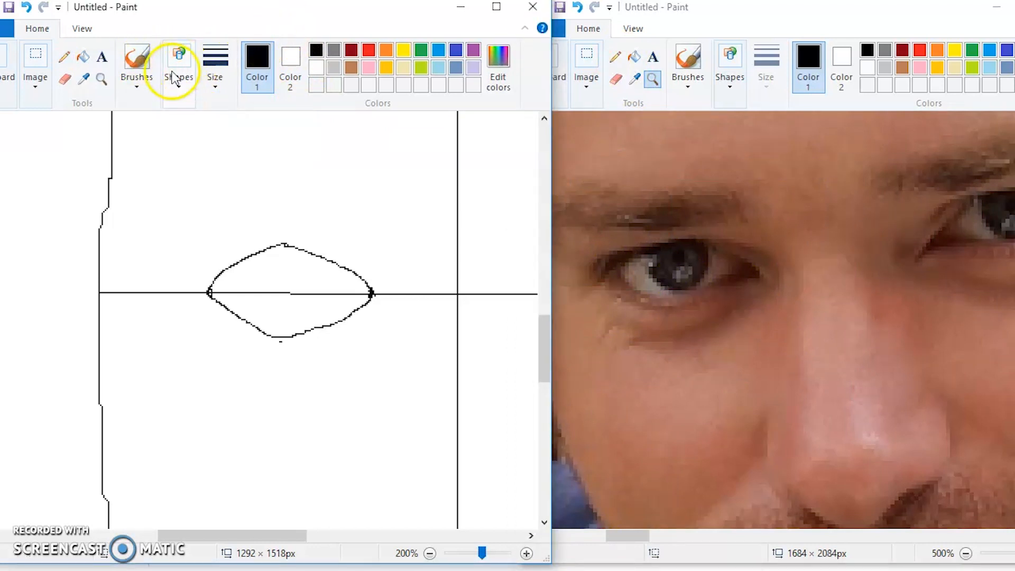
left_click(216, 74)
left_click(227, 106)
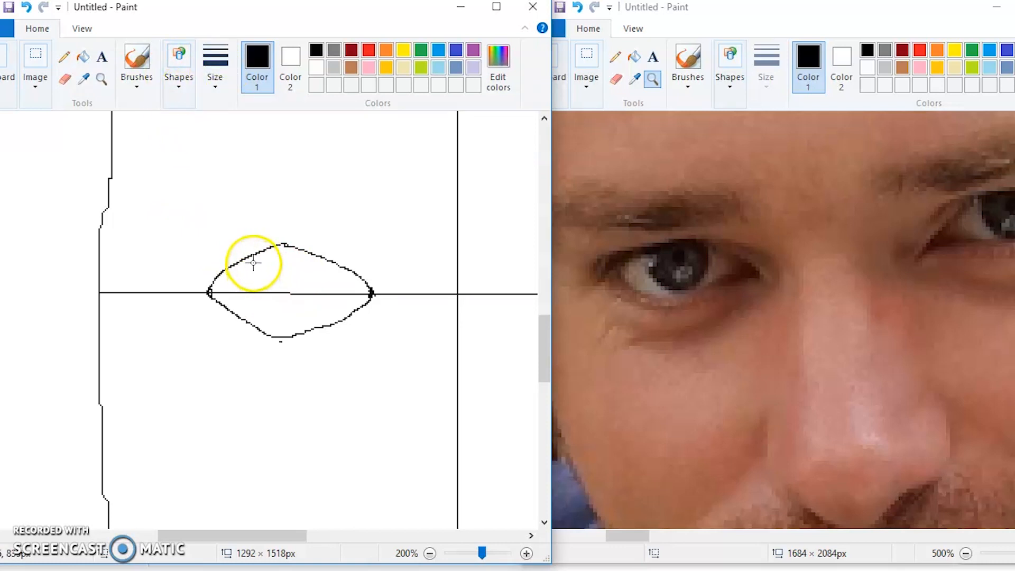
left_click_drag(311, 304, 337, 313)
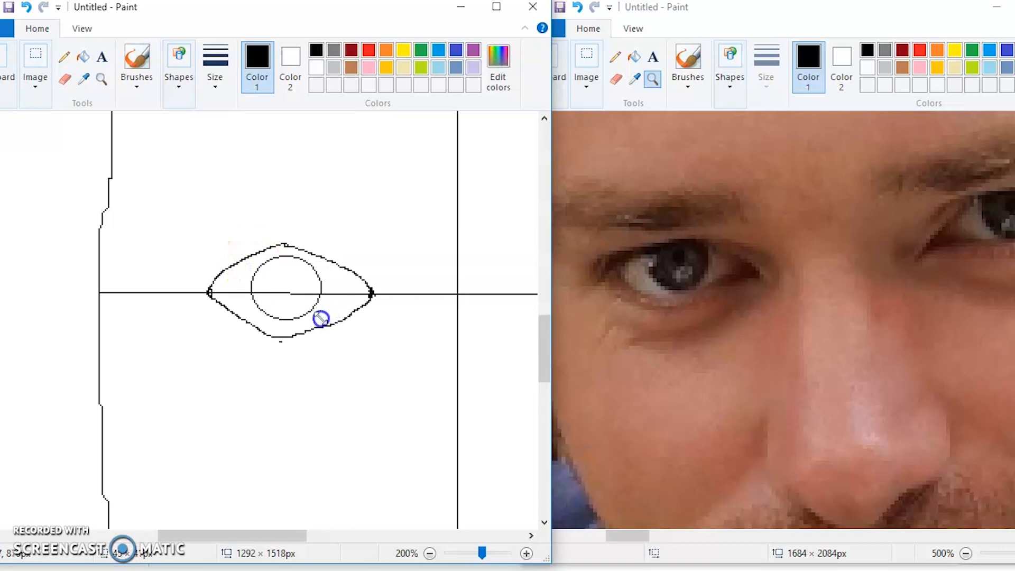
left_click(25, 7)
left_click_drag(245, 239, 325, 318)
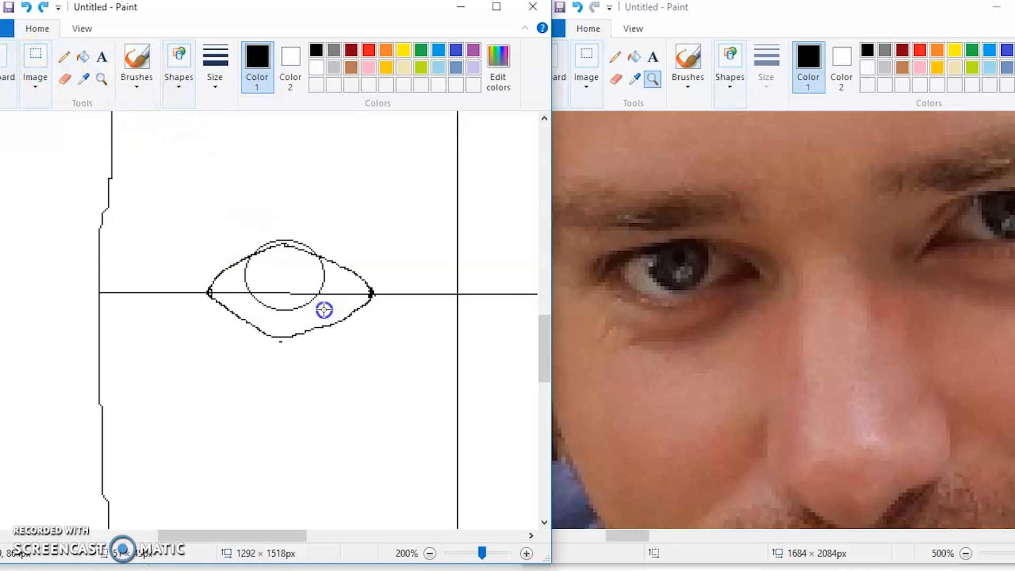
left_click_drag(324, 309, 325, 310)
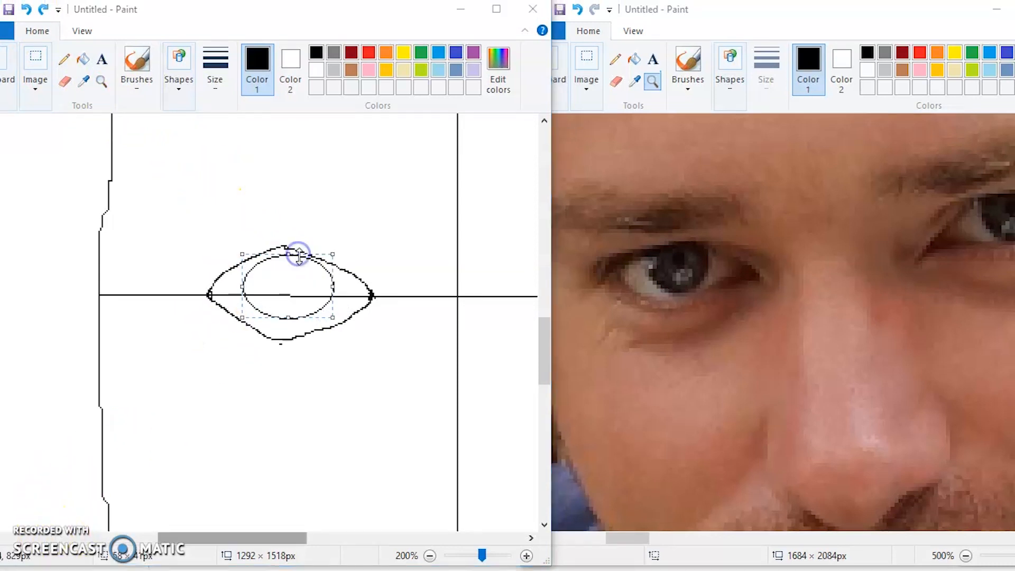
left_click_drag(260, 258, 255, 255)
left_click_drag(320, 309, 327, 269)
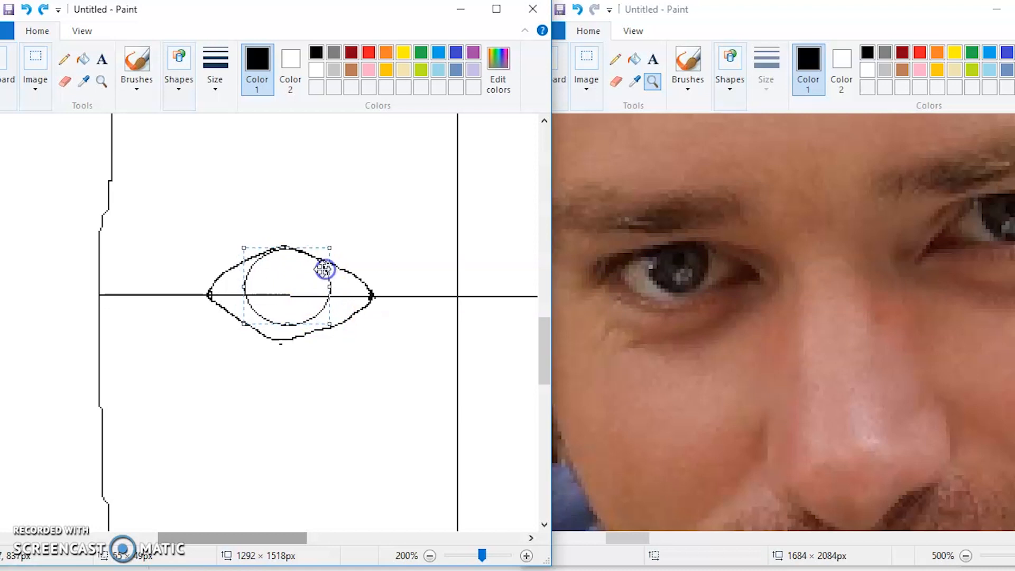
Set up the standard Brush at the second line size, make a short test stroke above the eye and undo it.
left_click(176, 131)
left_click(137, 60)
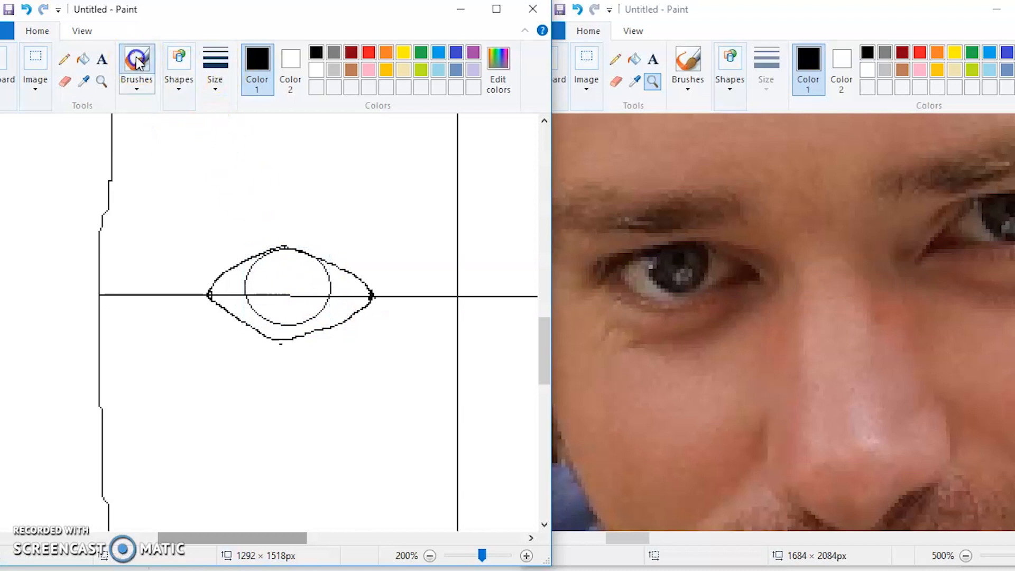
left_click(141, 90)
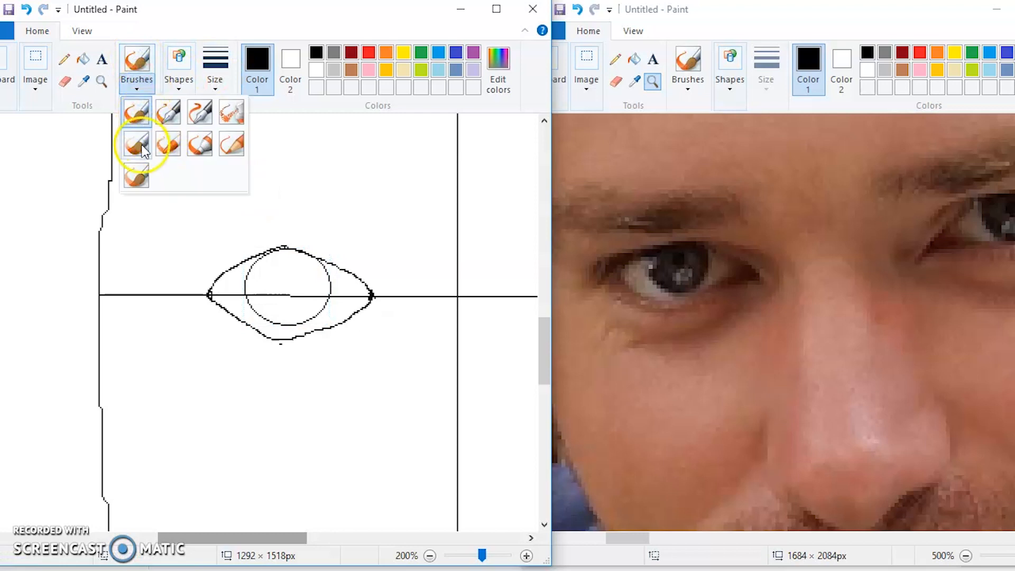
left_click(143, 115)
left_click(225, 59)
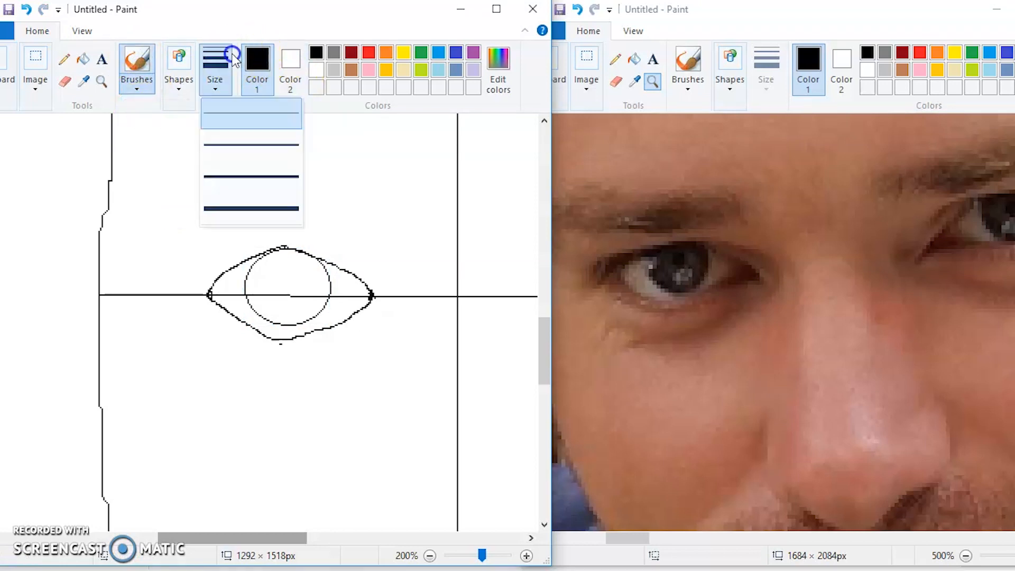
left_click(241, 148)
left_click_drag(216, 194, 226, 197)
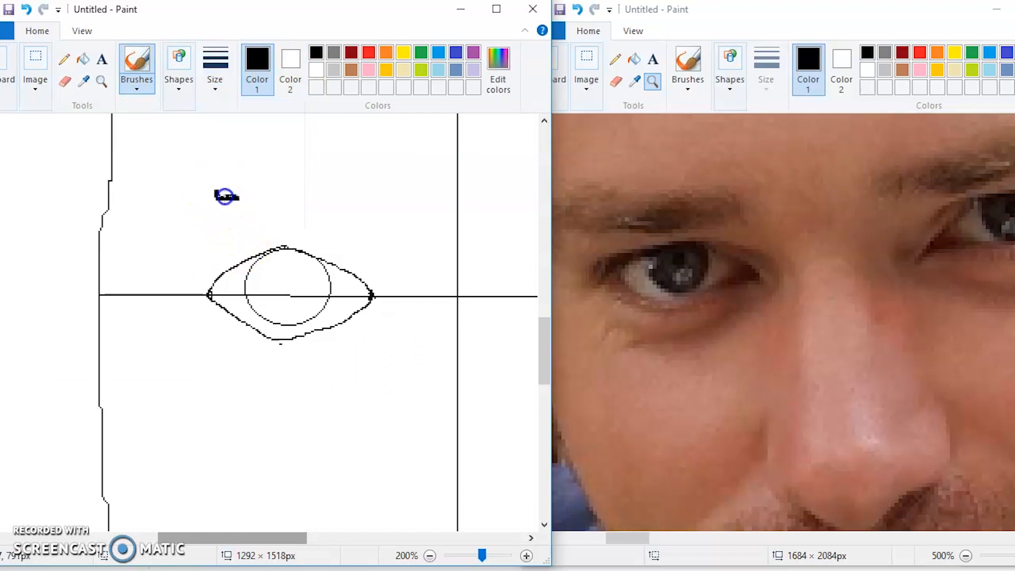
left_click(26, 9)
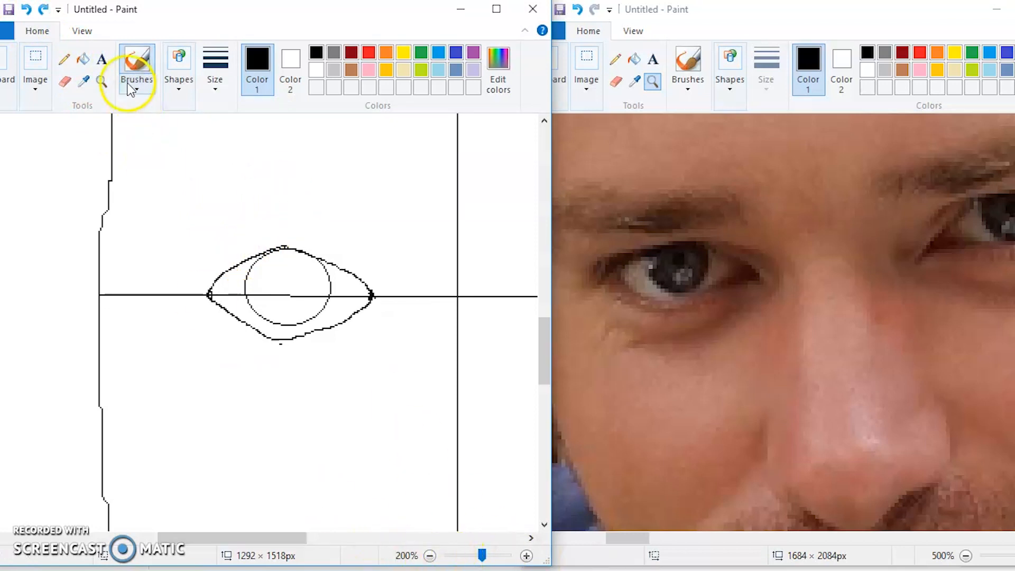
Trace the eye outline and iris with thick black Brush strokes, thickening the upper lid, and fill in a round pupil.
left_click(102, 83)
left_click(363, 336)
left_click(294, 290)
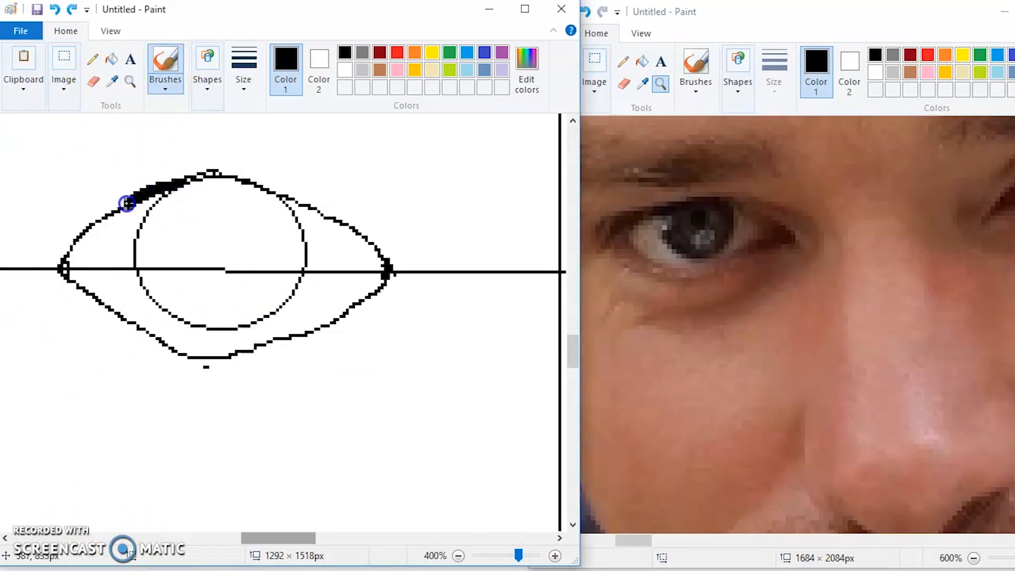
mouse_move(127, 203)
left_mouse_down()
mouse_move(102, 217)
mouse_move(295, 199)
mouse_move(381, 284)
mouse_move(172, 353)
mouse_move(109, 311)
mouse_move(215, 349)
mouse_move(236, 323)
mouse_move(151, 204)
left_mouse_up()
mouse_move(217, 243)
left_mouse_down()
mouse_move(213, 256)
mouse_move(230, 251)
left_mouse_up()
mouse_move(216, 181)
left_mouse_down()
mouse_move(157, 199)
mouse_move(209, 182)
left_mouse_up()
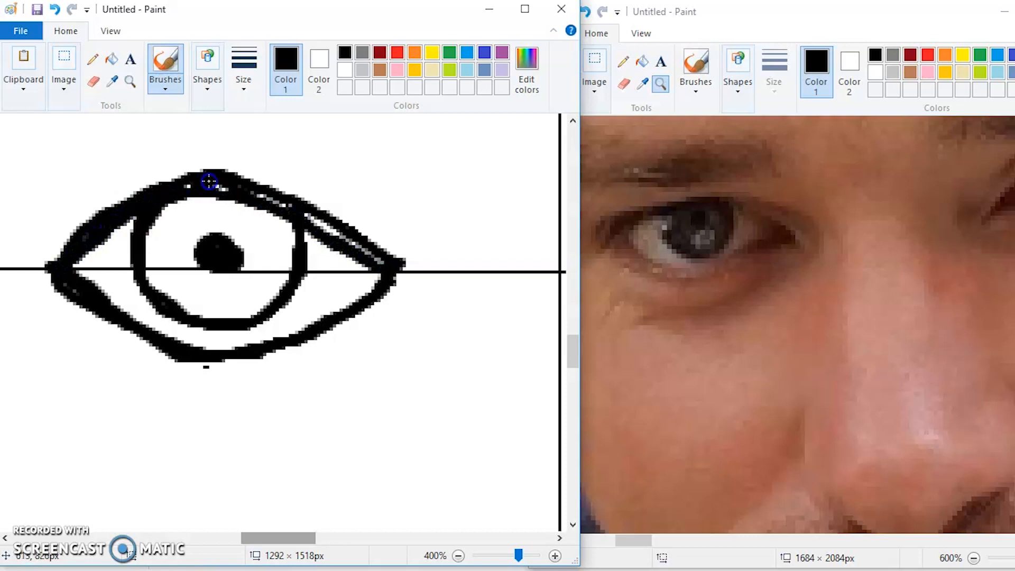
mouse_move(248, 359)
left_mouse_down()
mouse_move(229, 363)
mouse_move(295, 339)
left_mouse_up()
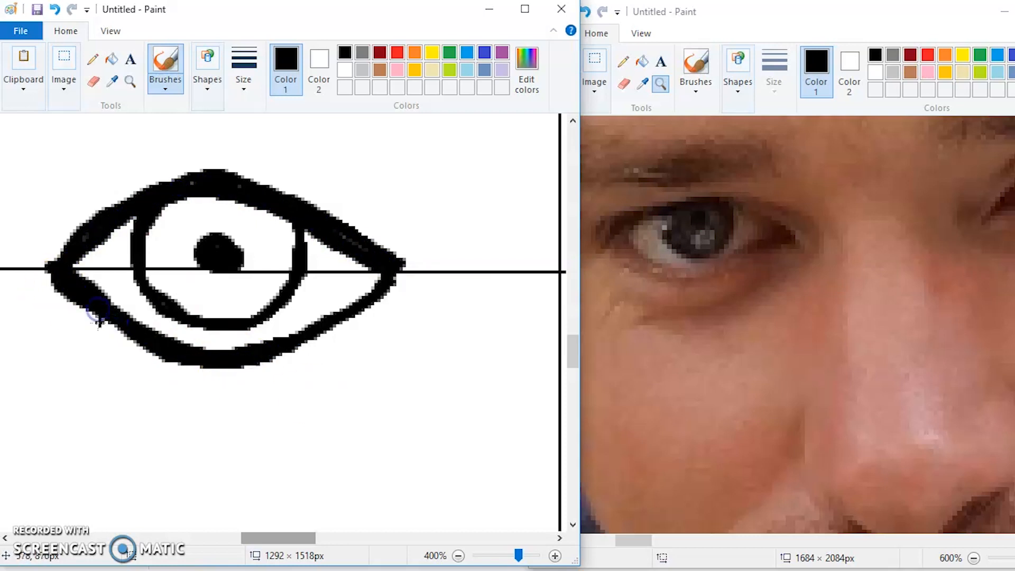
Remove the guide line between the iris and the inner eye corner with the Eraser and a white Brush.
left_click(93, 85)
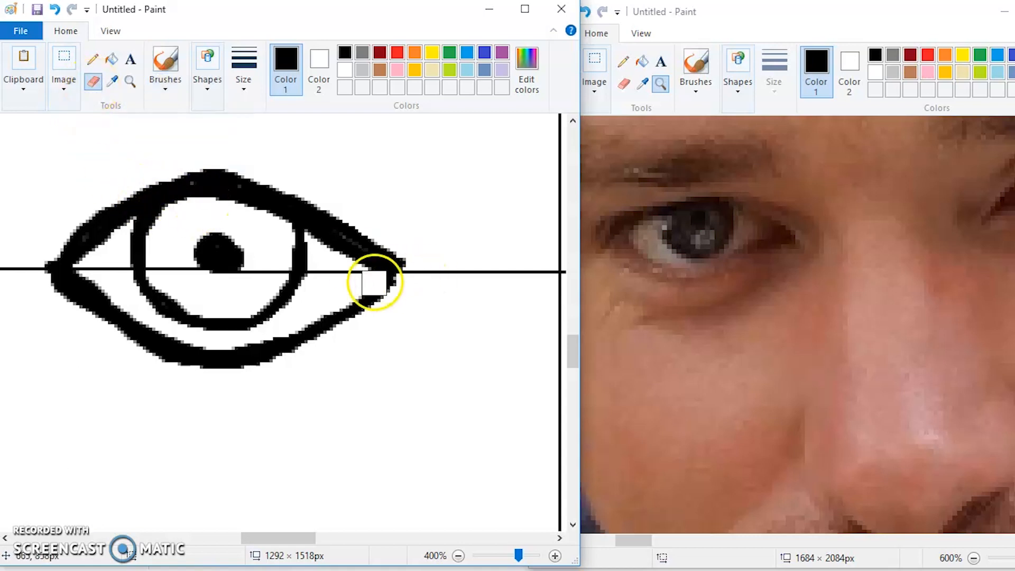
left_click_drag(323, 273, 322, 273)
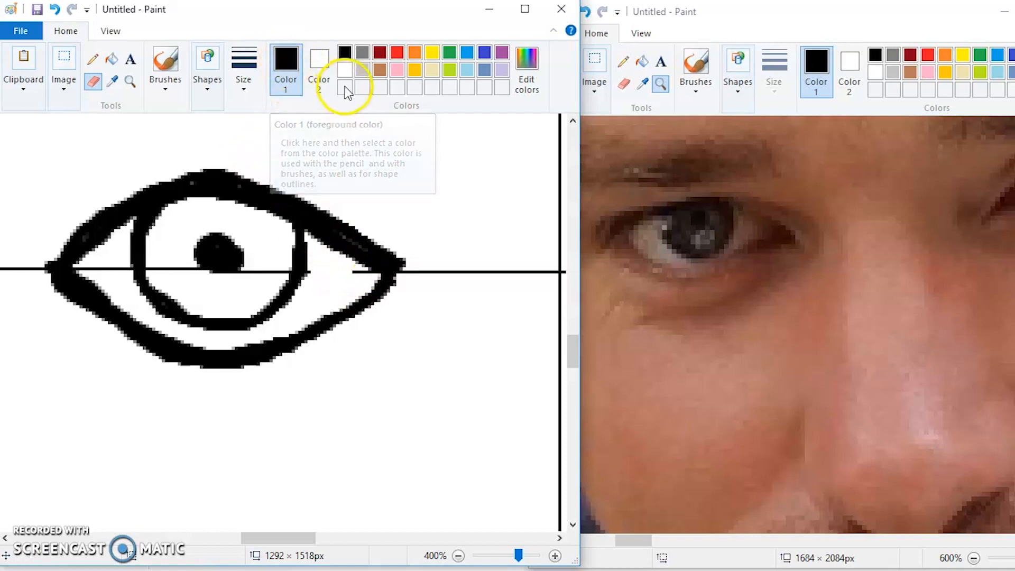
left_click(346, 70)
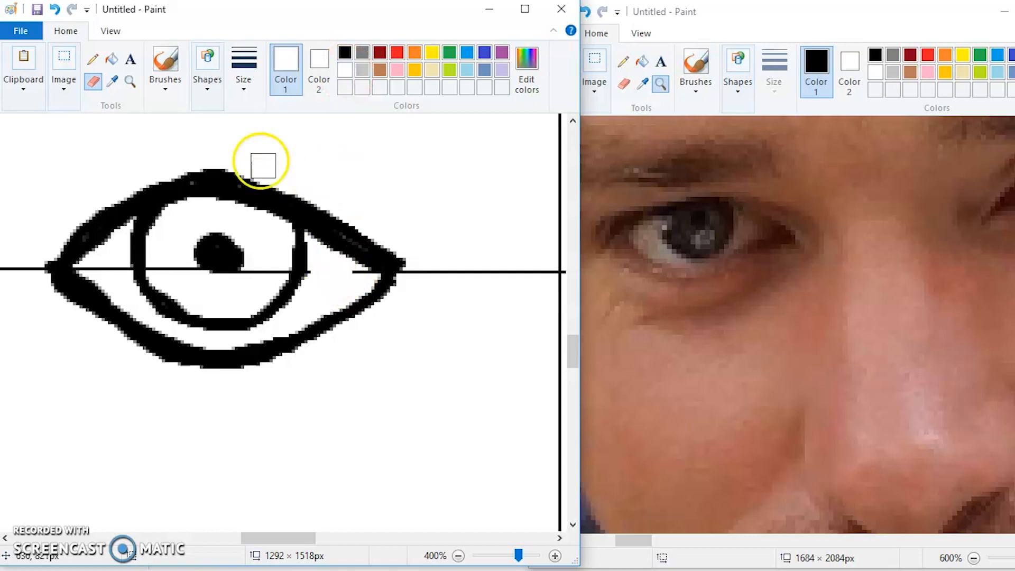
left_click(165, 66)
left_click(345, 71)
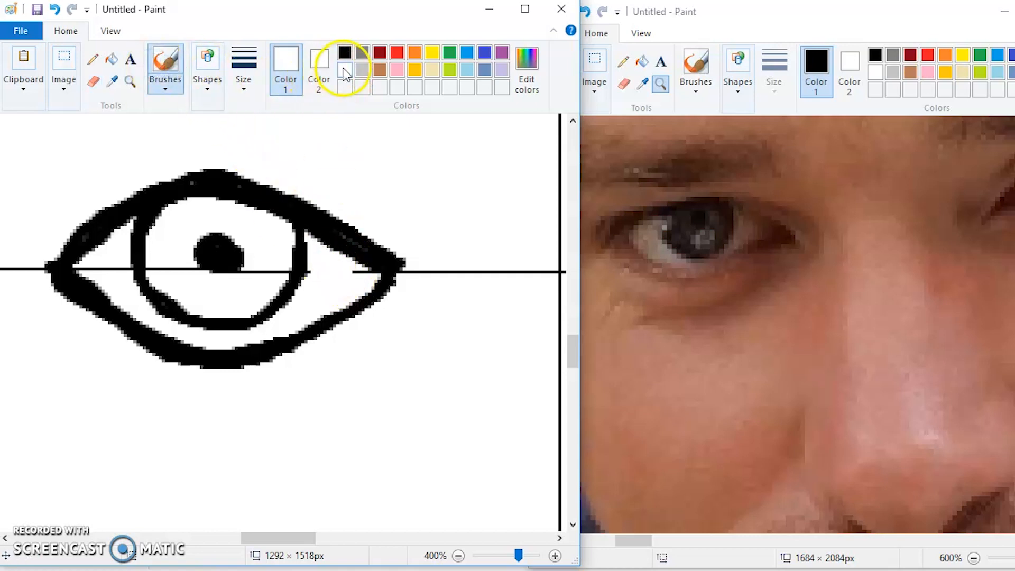
left_click(352, 285)
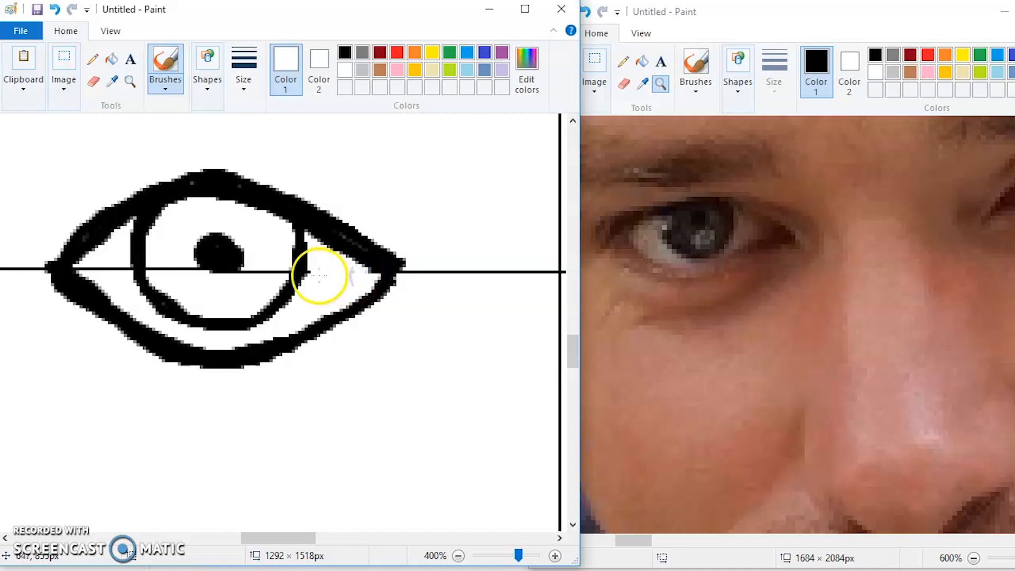
Paint over the remaining guide line inside the iris, across the outer eye white and just beyond both eye corners with the white Brush.
left_click(130, 81)
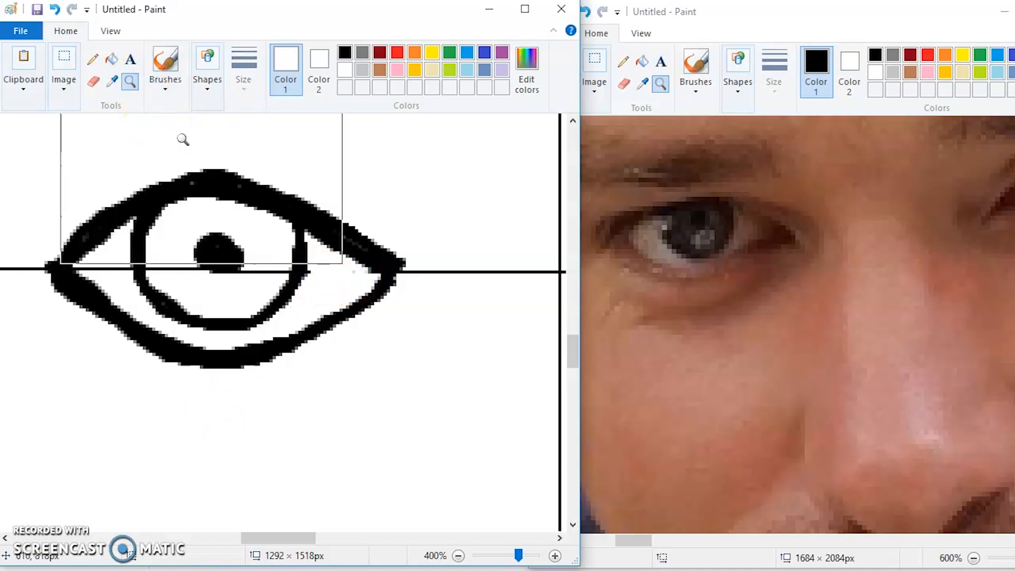
left_click(268, 268)
left_click(168, 250)
left_click(138, 236)
left_click(150, 231)
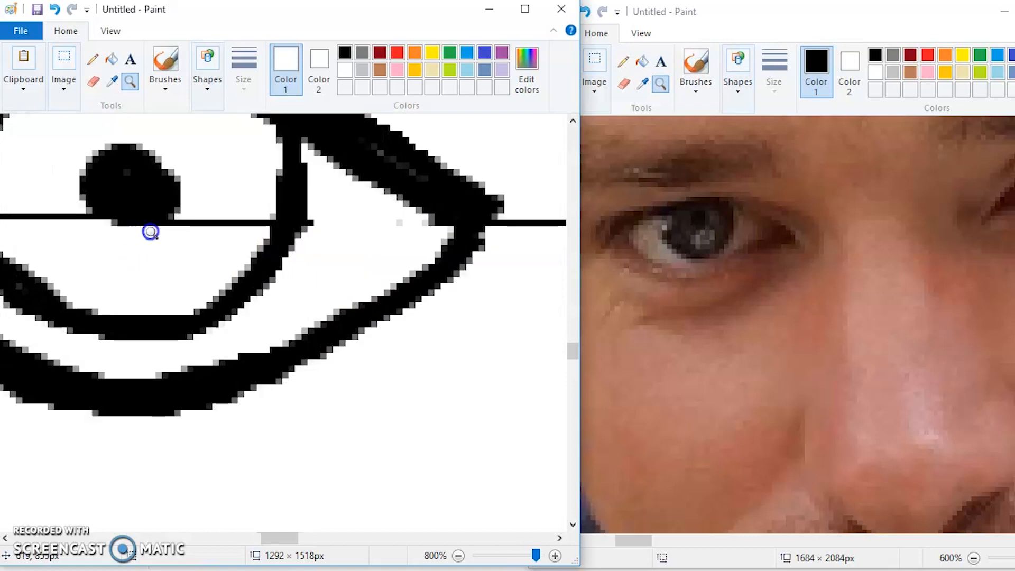
left_click(173, 47)
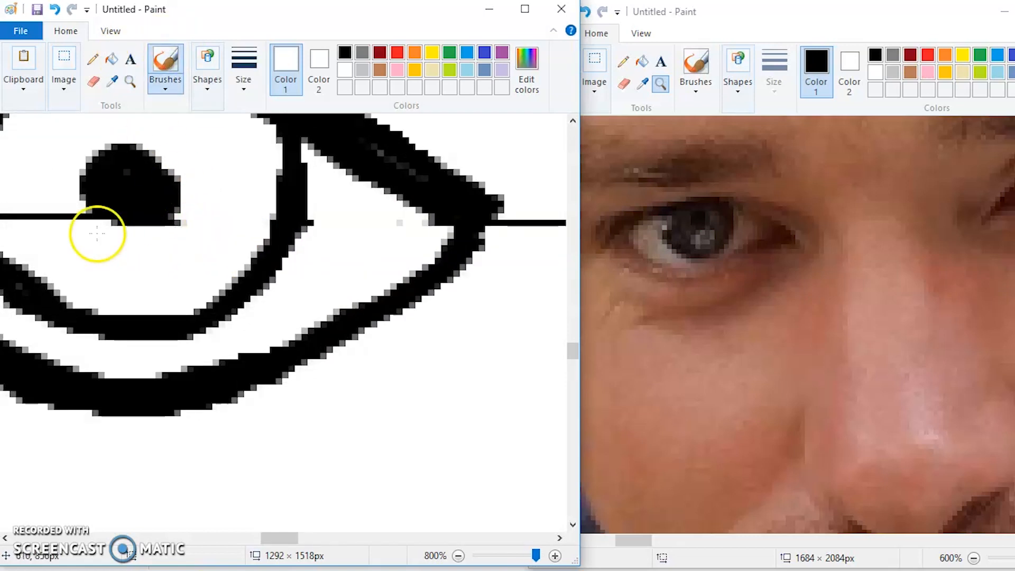
left_click_drag(89, 220, 71, 220)
left_click_drag(279, 538, 262, 538)
left_click_drag(335, 228, 286, 219)
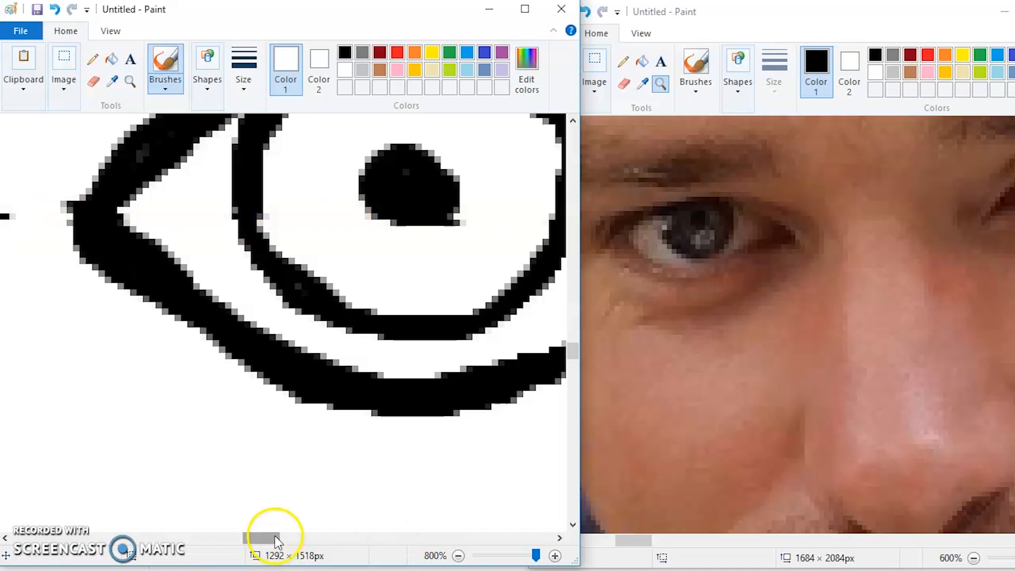
left_click_drag(277, 538, 328, 538)
left_click(458, 555)
left_click(458, 556)
left_click(458, 555)
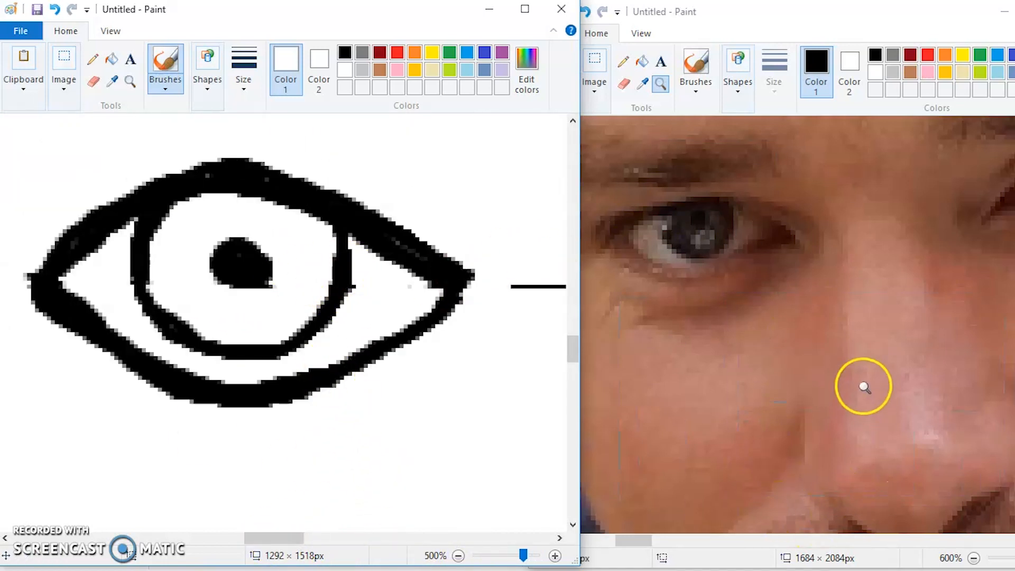
Draw a curved crease under the inner half of the eye with the black Pencil at the thinnest size, following the photo.
scroll(864, 387, "up", 2)
left_click_drag(635, 541, 626, 539)
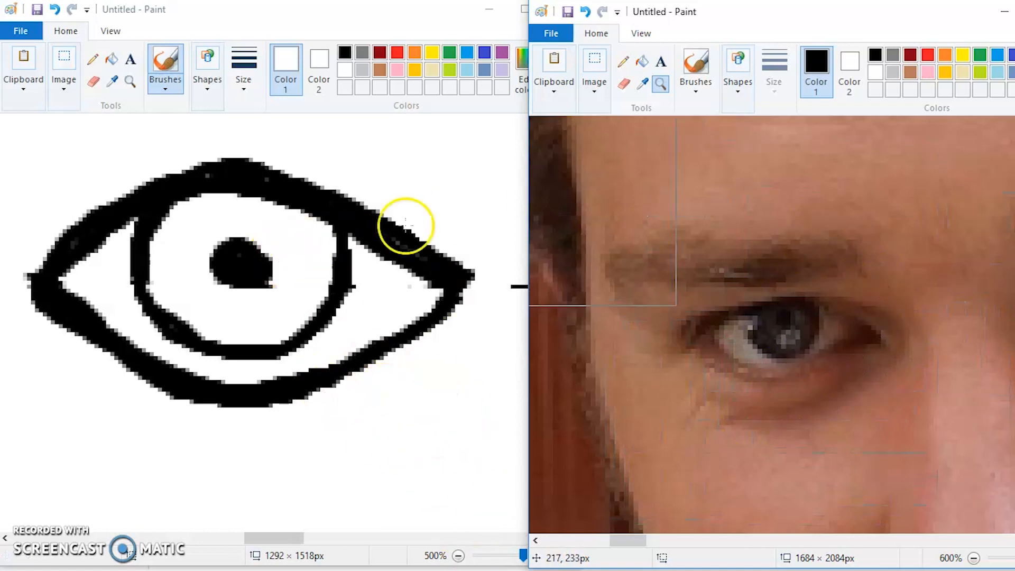
left_click(92, 59)
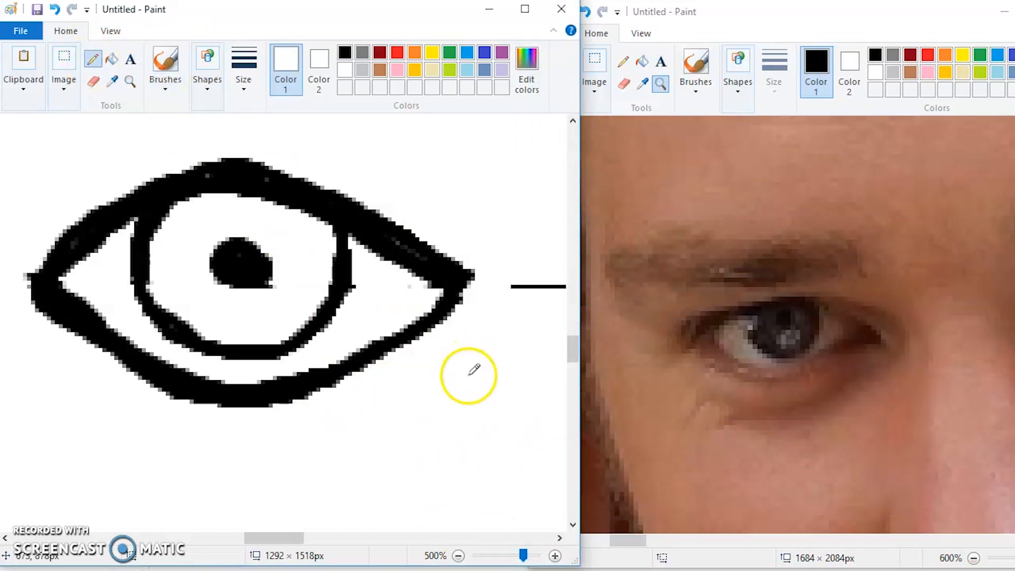
left_click(256, 66)
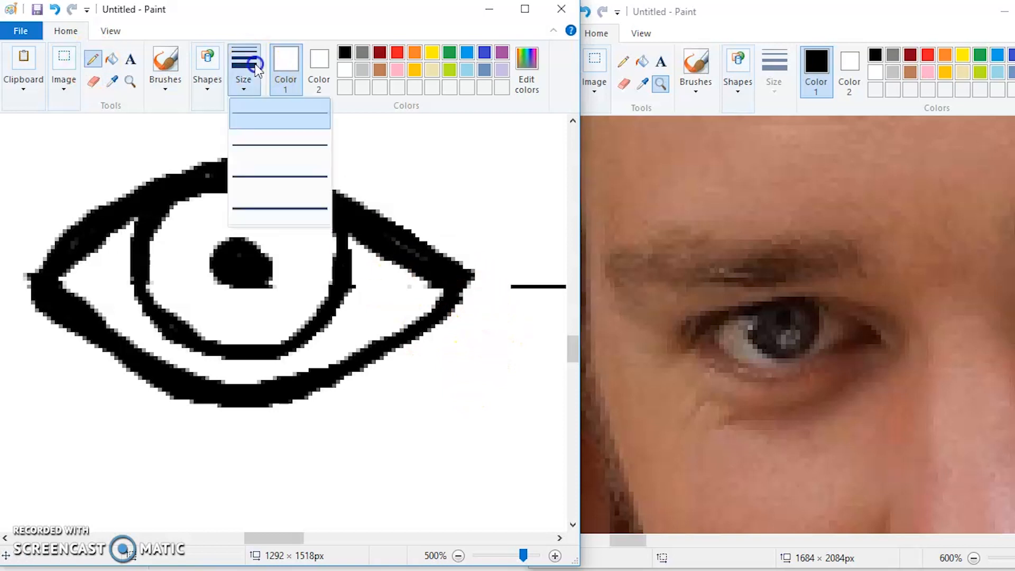
left_click(262, 119)
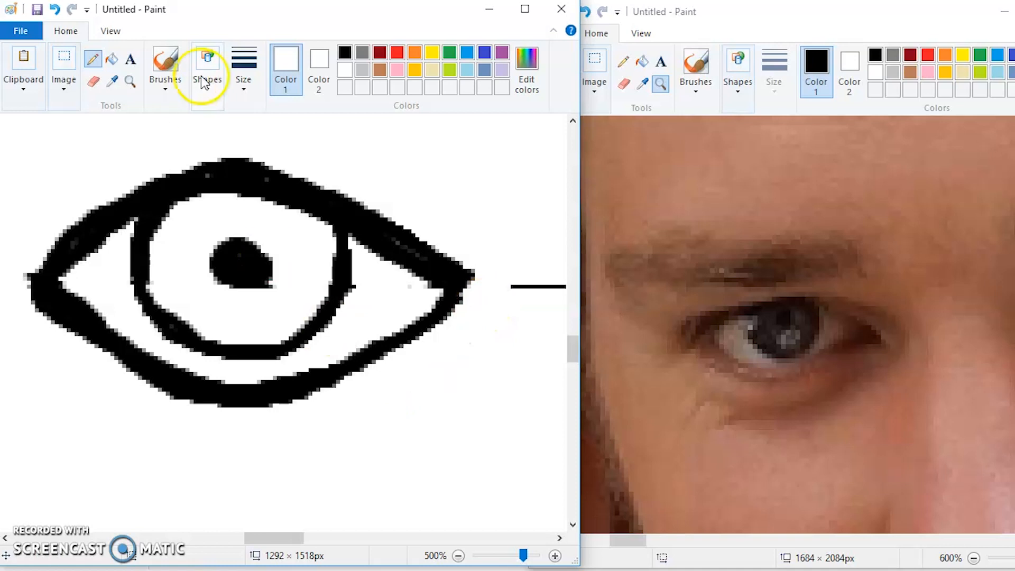
left_click(344, 52)
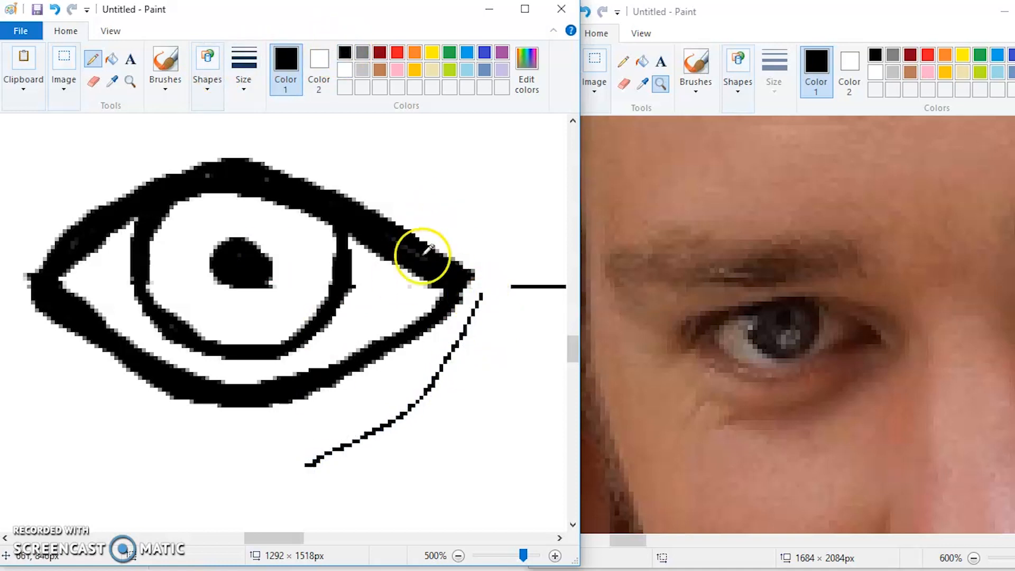
Sketch the eyebrow outline above the eye with the Pencil, erasing and redrawing its outer lower edge.
scroll(421, 254, "up", 3)
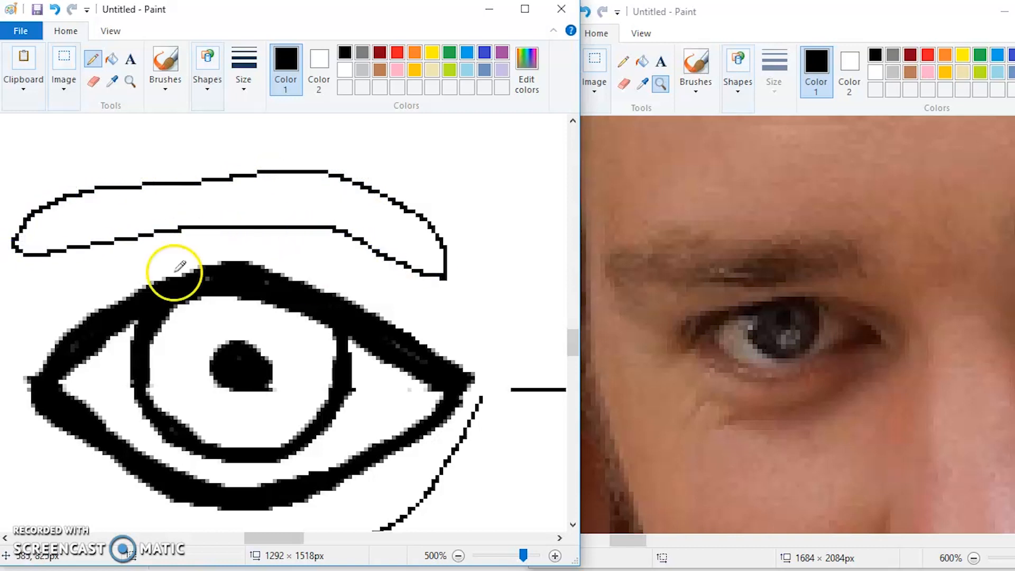
left_click(93, 81)
mouse_move(50, 197)
left_mouse_down()
mouse_move(35, 257)
mouse_move(74, 250)
left_mouse_up()
left_click(93, 60)
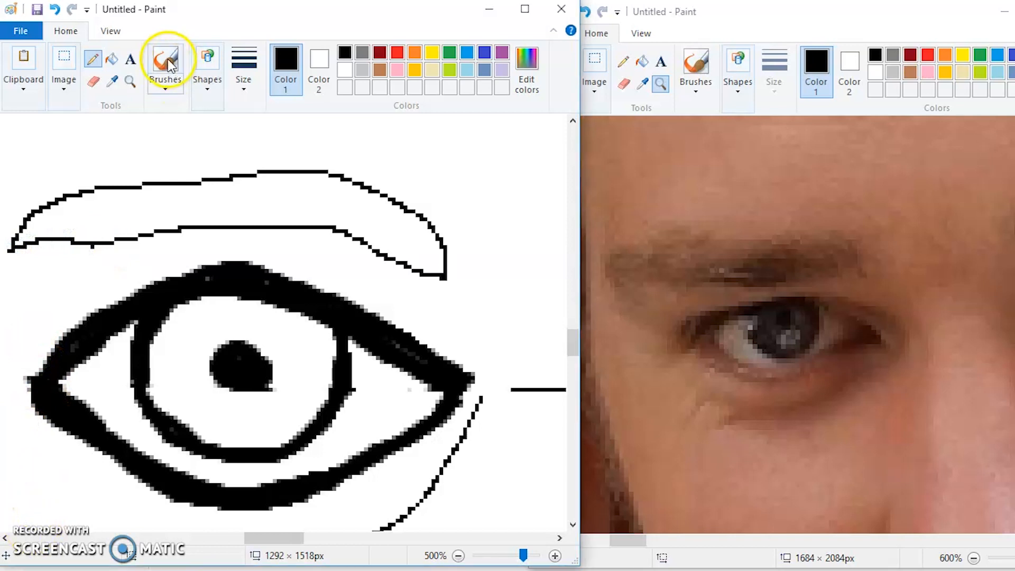
Thicken the whole eyebrow outline with the black Brush, including its pointed outer end.
left_click(244, 66)
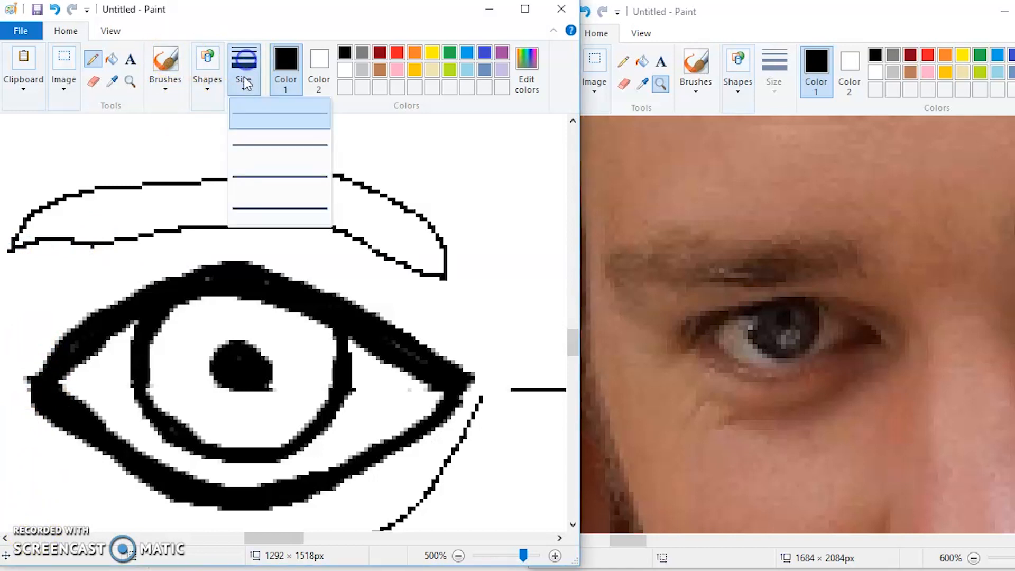
left_click(250, 140)
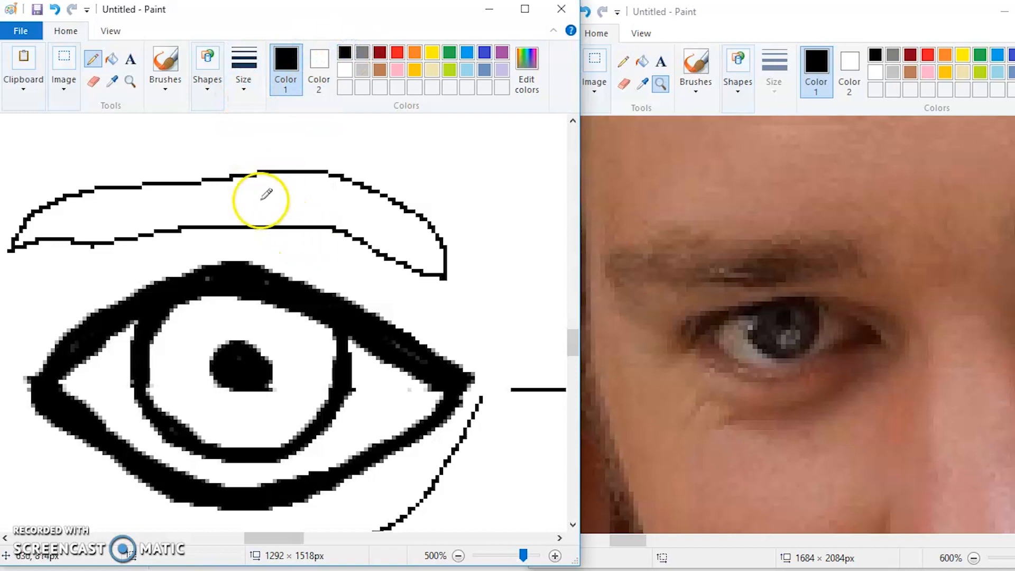
left_click(165, 59)
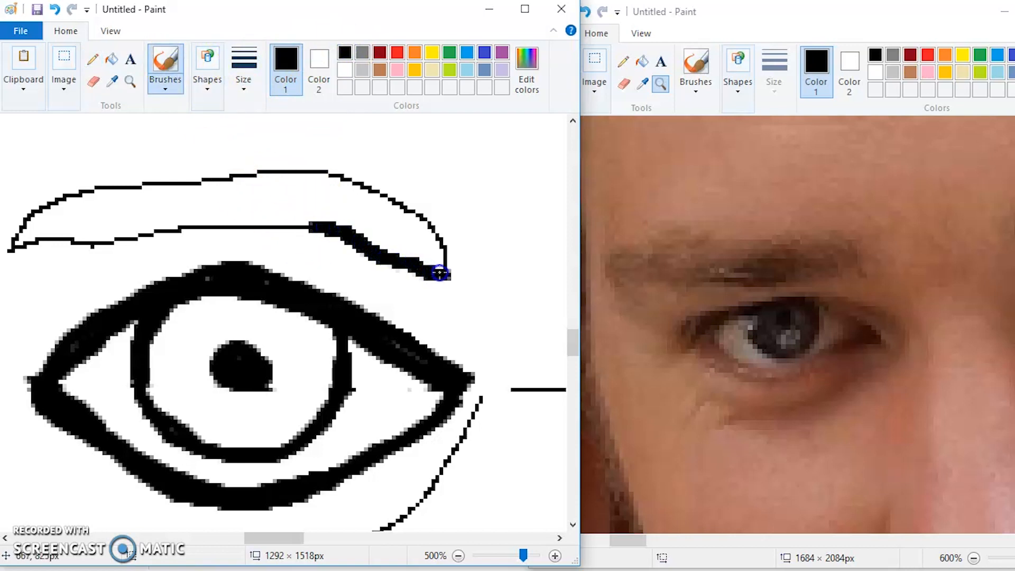
left_click_drag(361, 178, 320, 172)
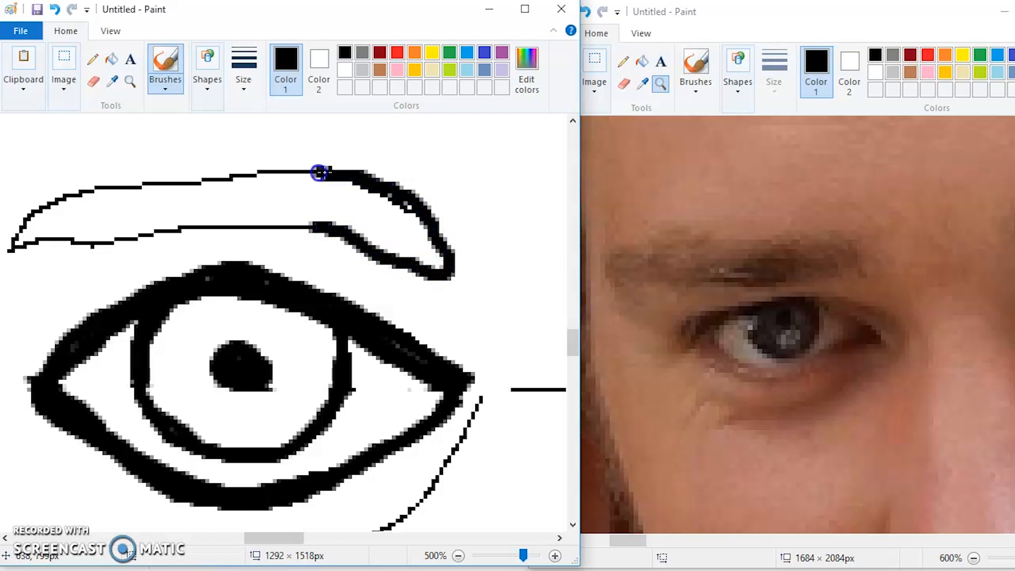
left_click_drag(419, 206, 348, 176)
left_click_drag(273, 169, 83, 190)
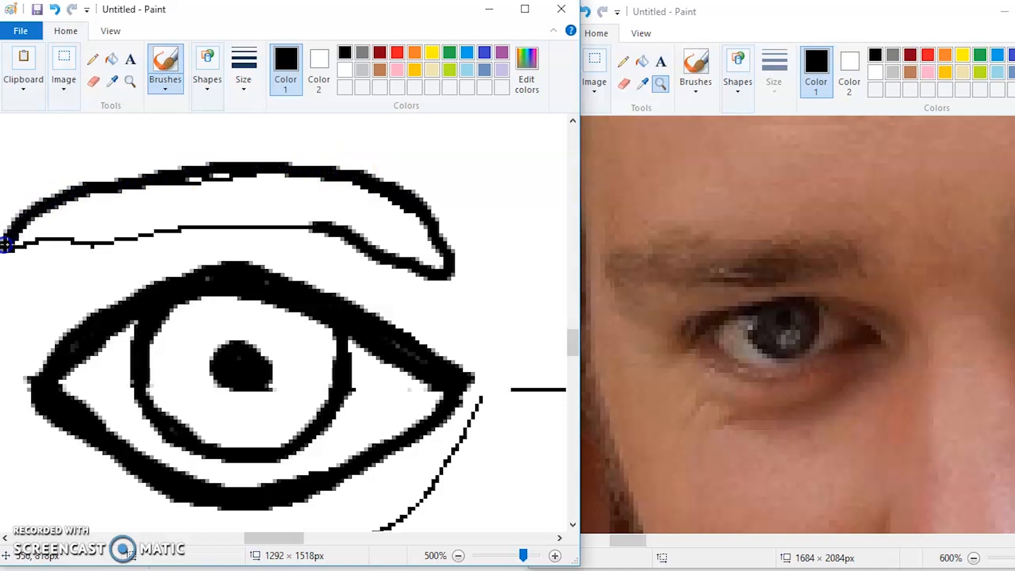
left_click_drag(304, 538, 281, 539)
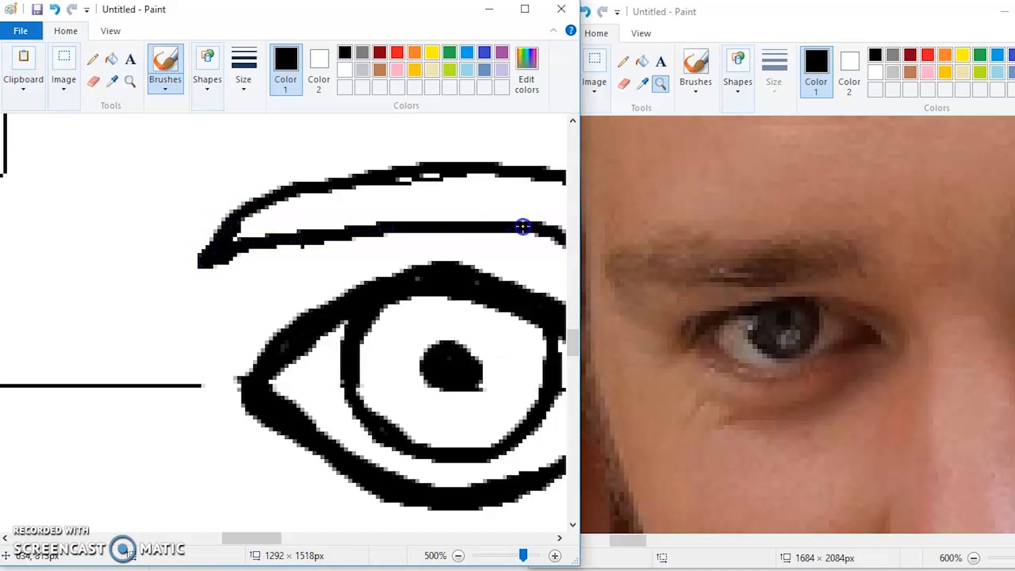
left_click_drag(444, 175, 407, 175)
Trace the under-eye crease with a thick black Brush stroke and clear the leftover thin pencil line beneath it.
left_click_drag(279, 561, 311, 525)
left_click(247, 444)
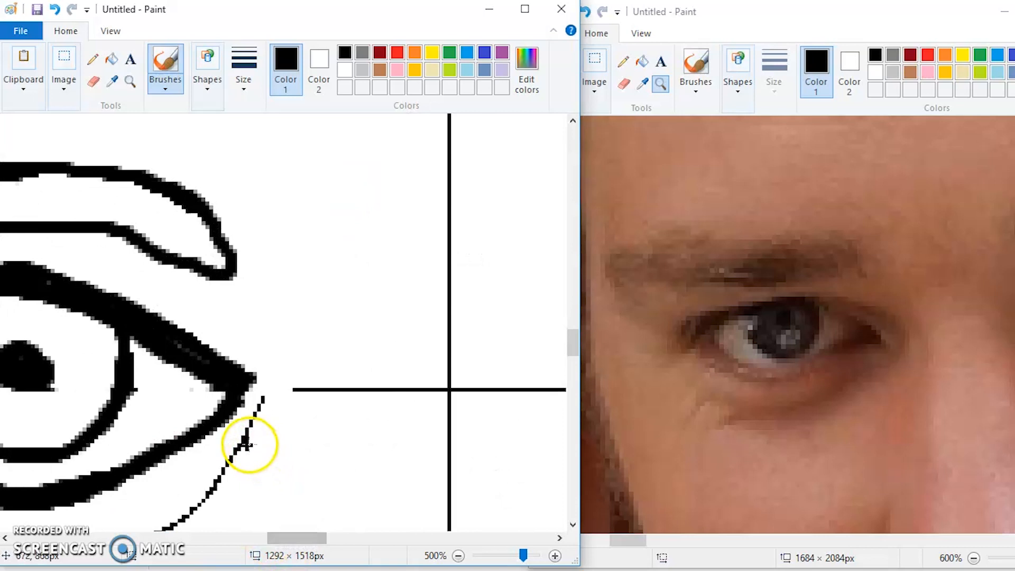
scroll(247, 445, "down", 3)
left_click_drag(260, 295, 234, 332)
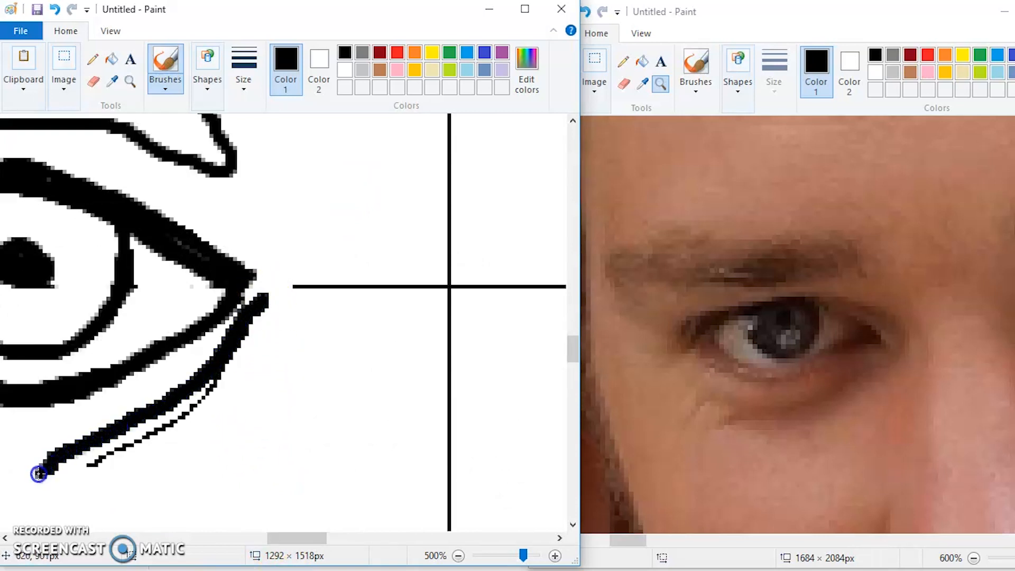
left_click(168, 75)
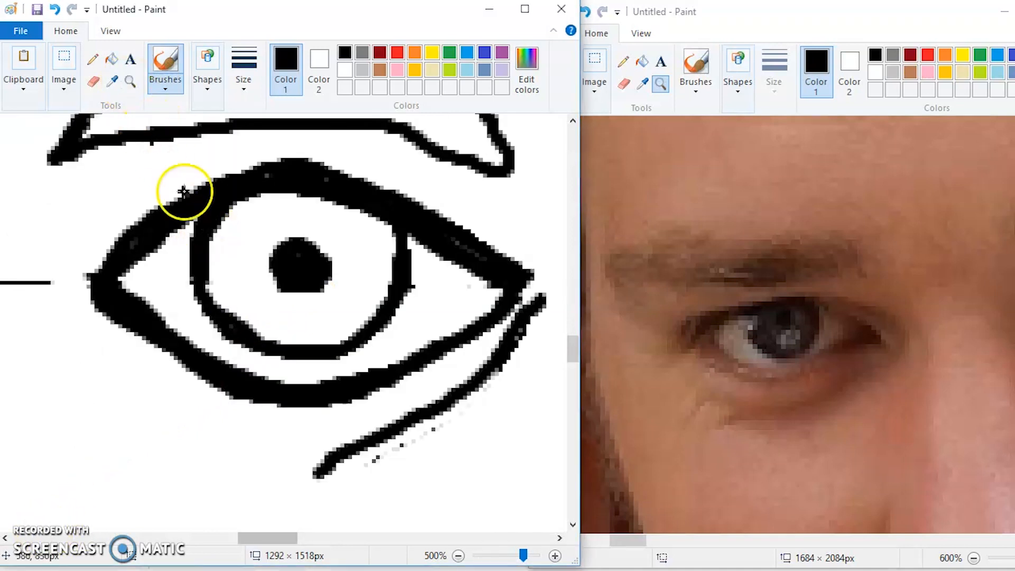
left_click(130, 82)
right_click(265, 266)
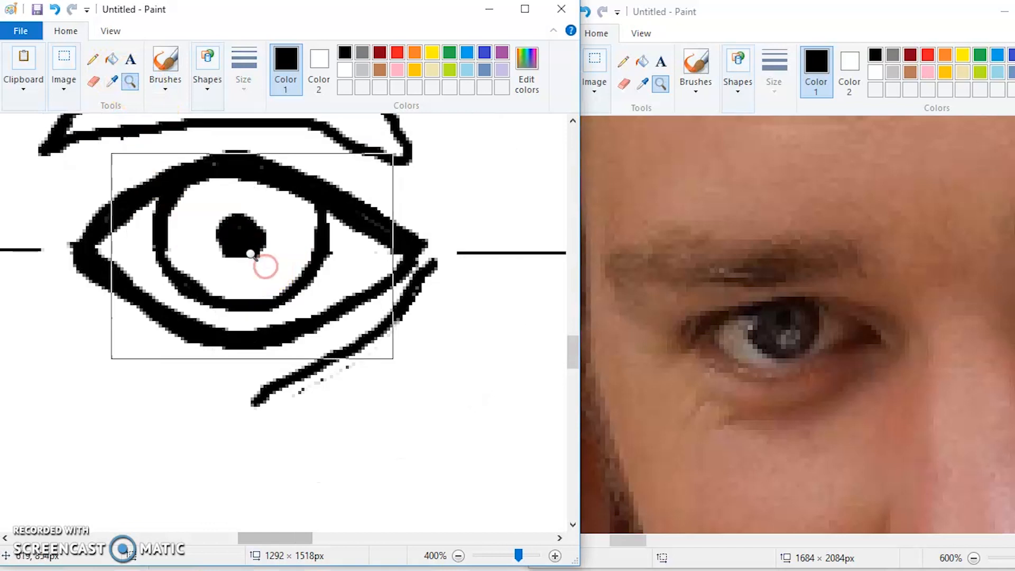
Mark the corners, top and bottom of the second eye with Pencil dots on the eye guide line.
right_click(192, 222)
right_click(193, 222)
right_click(192, 222)
right_click(192, 222)
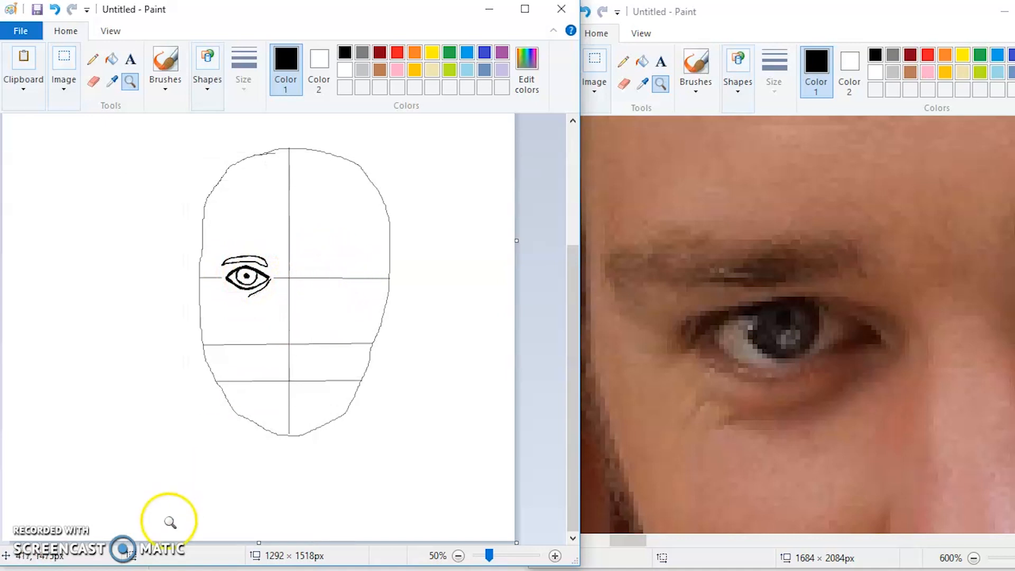
left_click(94, 59)
left_click(318, 276)
left_click(357, 277)
left_click(339, 266)
left_click(342, 290)
Sketch the second eye's almond-shaped outline through the marked points with the Pencil.
left_click(130, 81)
left_click(324, 288)
left_click(324, 288)
left_click(93, 60)
mouse_move(276, 303)
left_mouse_down()
mouse_move(189, 347)
mouse_move(364, 330)
mouse_move(347, 339)
left_mouse_up()
Draw an oval for the iris inside the second eye's outline.
left_click(207, 68)
left_click(245, 141)
mouse_move(229, 306)
left_mouse_down()
mouse_move(317, 367)
mouse_move(312, 374)
left_mouse_up()
Thicken the second eye's upper and lower lids with the black Brush, reshaping the lower lid to follow the photo.
mouse_move(364, 538)
left_mouse_down()
mouse_move(339, 538)
mouse_move(366, 538)
left_mouse_up()
left_click(165, 64)
left_click(129, 81)
left_click(426, 389)
left_click(165, 64)
mouse_move(222, 170)
left_mouse_down()
mouse_move(263, 160)
mouse_move(434, 217)
left_mouse_up()
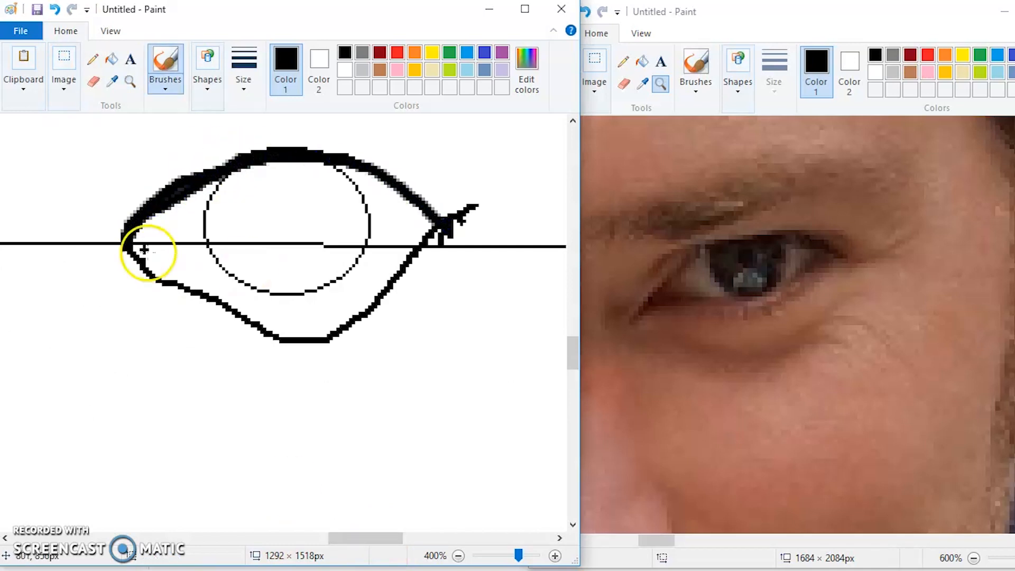
mouse_move(127, 243)
left_mouse_down()
mouse_move(288, 312)
mouse_move(386, 277)
mouse_move(104, 254)
mouse_move(214, 191)
mouse_move(356, 246)
mouse_move(264, 285)
left_mouse_up()
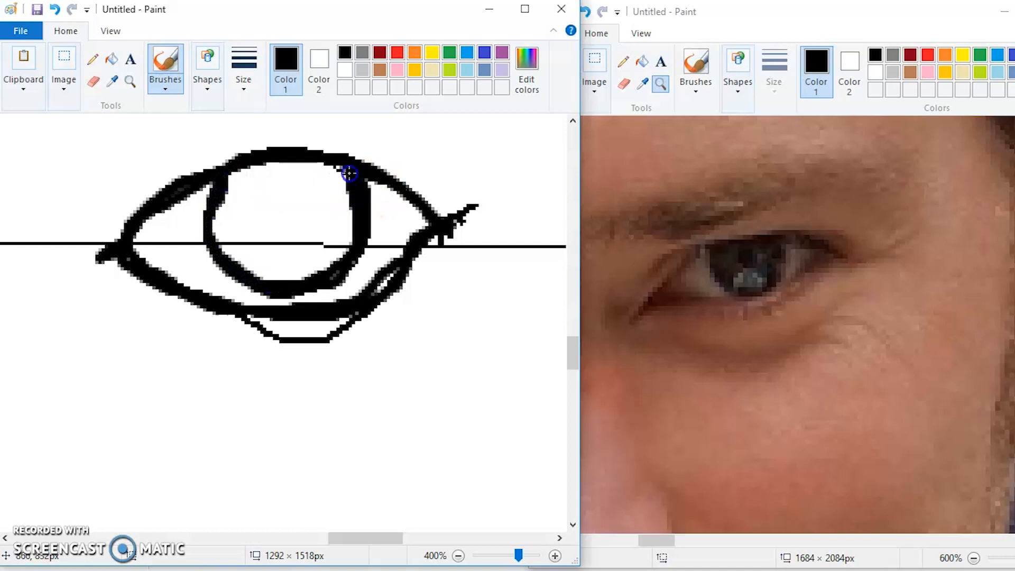
Finish thickening the second eye's iris outline and paint a solid black pupil in its centre.
left_click_drag(349, 173, 333, 168)
left_click_drag(264, 201, 299, 198)
Paint over the guide line around the second eye and the old lower-lid line in white with the Brush.
left_click(345, 70)
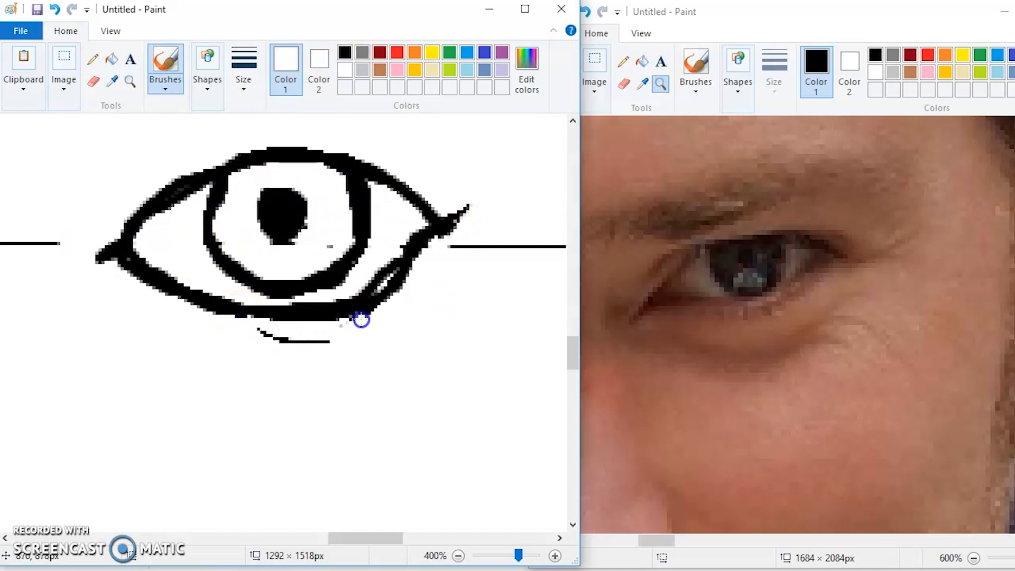
left_click_drag(558, 247, 445, 269)
left_click_drag(312, 305, 358, 305)
Paint the under-eye crease and brow strokes around the second eye with the black Brush.
left_click(345, 52)
mouse_move(109, 304)
left_mouse_down()
mouse_move(378, 342)
mouse_move(397, 320)
left_mouse_up()
scroll(136, 193, "up", 3)
mouse_move(87, 233)
left_mouse_down()
mouse_move(102, 265)
mouse_move(453, 256)
mouse_move(156, 184)
mouse_move(87, 231)
left_mouse_up()
left_click(458, 556)
left_click(458, 556)
left_click(458, 556)
left_click_drag(424, 539, 386, 538)
scroll(249, 264, "up", 3)
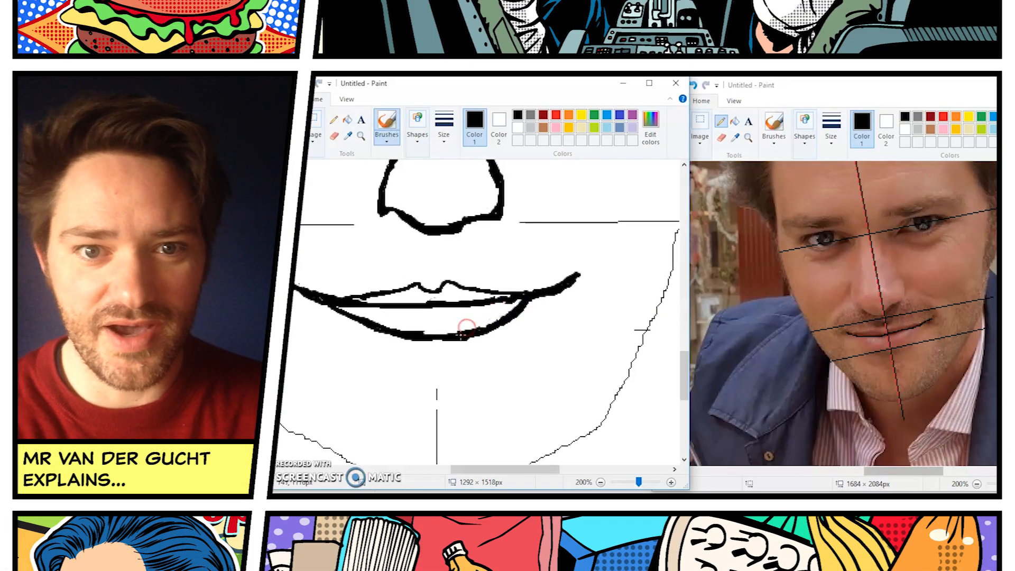
Extend the line between the lips to the mouth's right corner and neaten that corner with the black Brush.
left_click(503, 302)
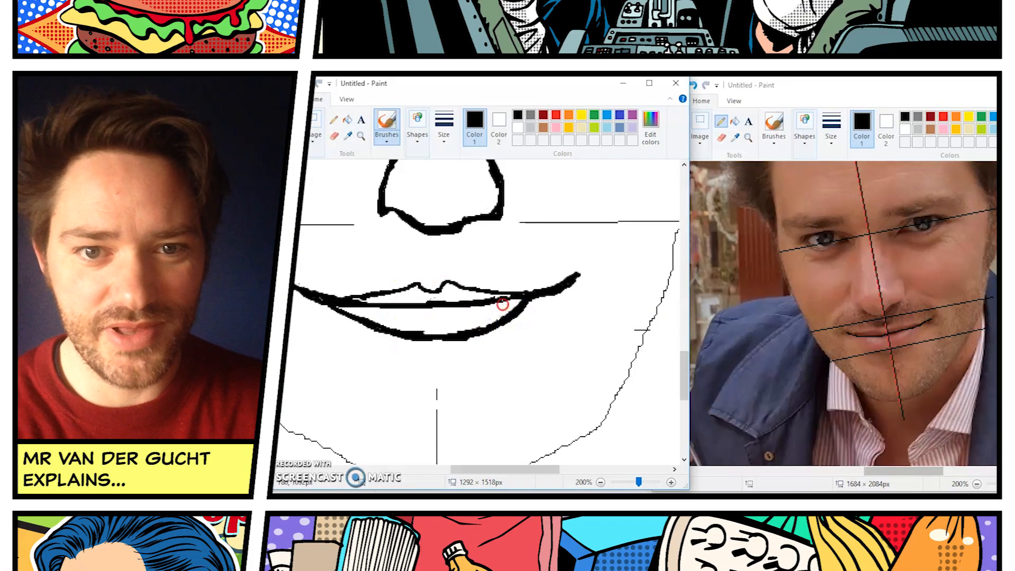
left_click(617, 481)
left_click(361, 136)
left_click(501, 349)
left_click(458, 259)
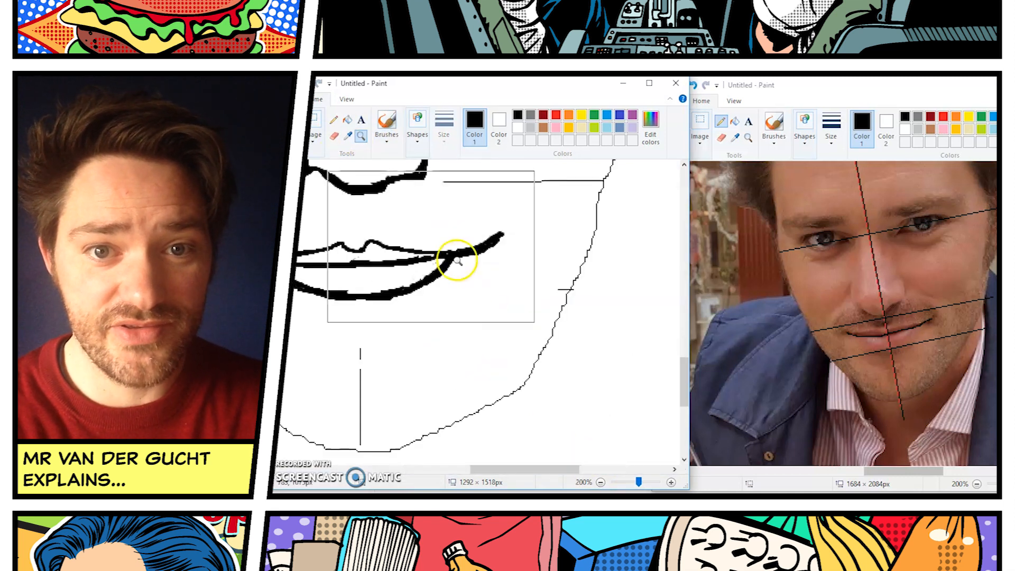
left_click(387, 127)
left_click_drag(451, 261, 440, 270)
left_click(362, 139)
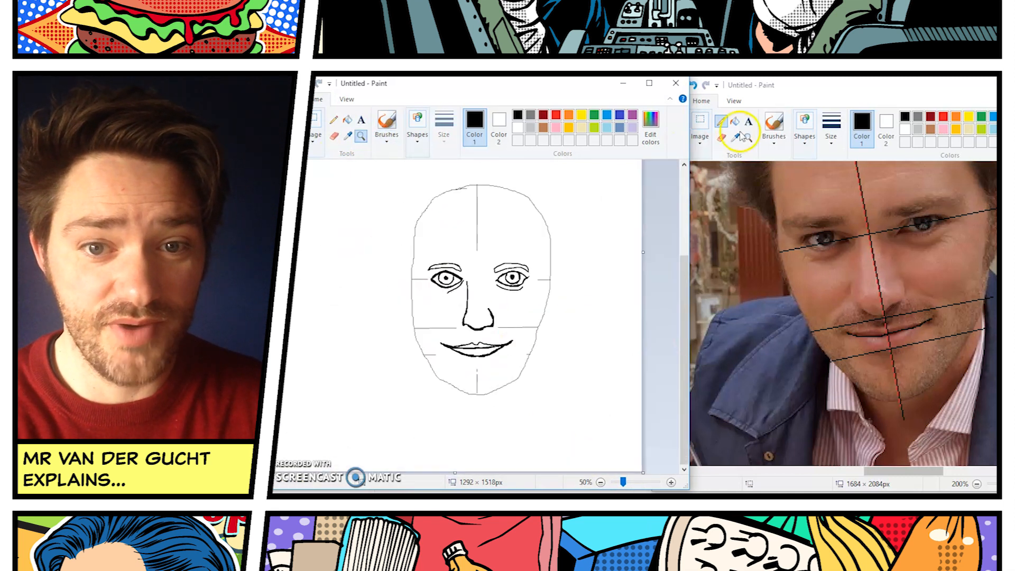